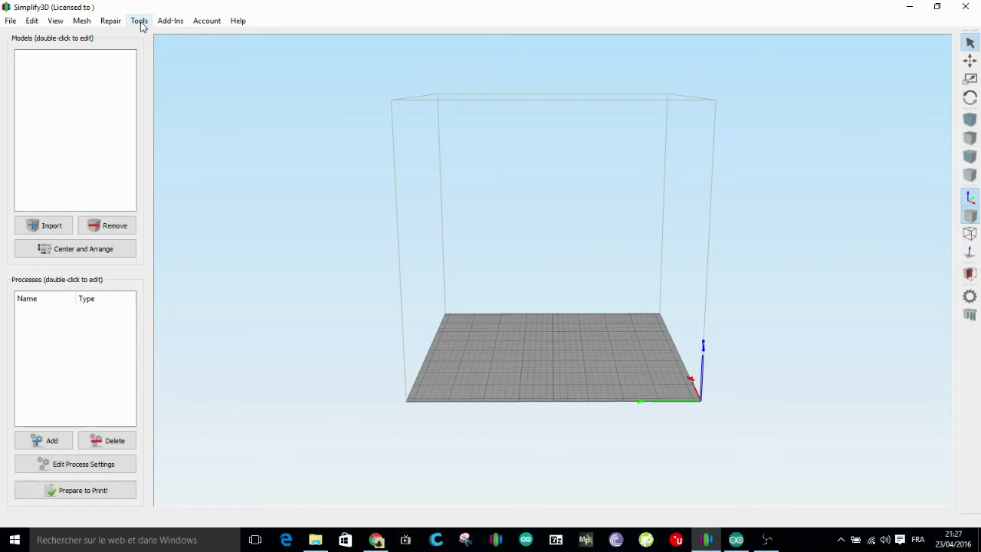
Step: Review the machine definition in the general options, including the available machine types
{"action": "left_click", "coordinate": [158, 37]}
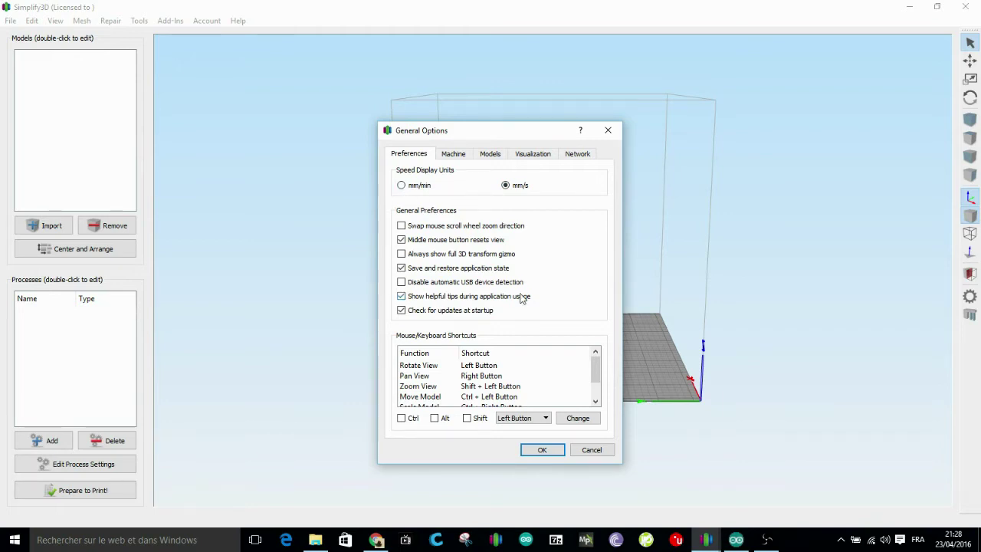
{"action": "left_click_drag", "start_coordinate": [509, 134], "coordinate": [254, 126]}
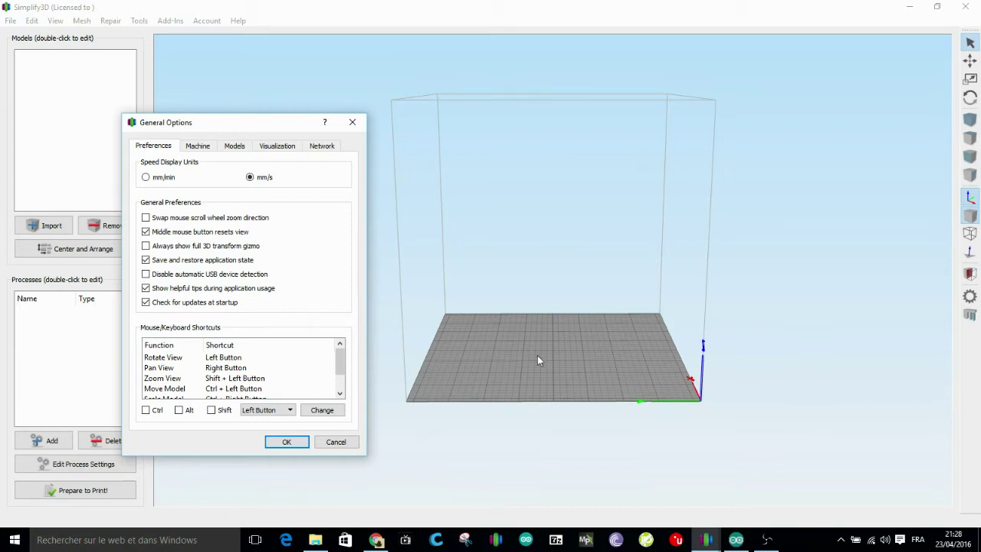
{"action": "left_click", "coordinate": [197, 147]}
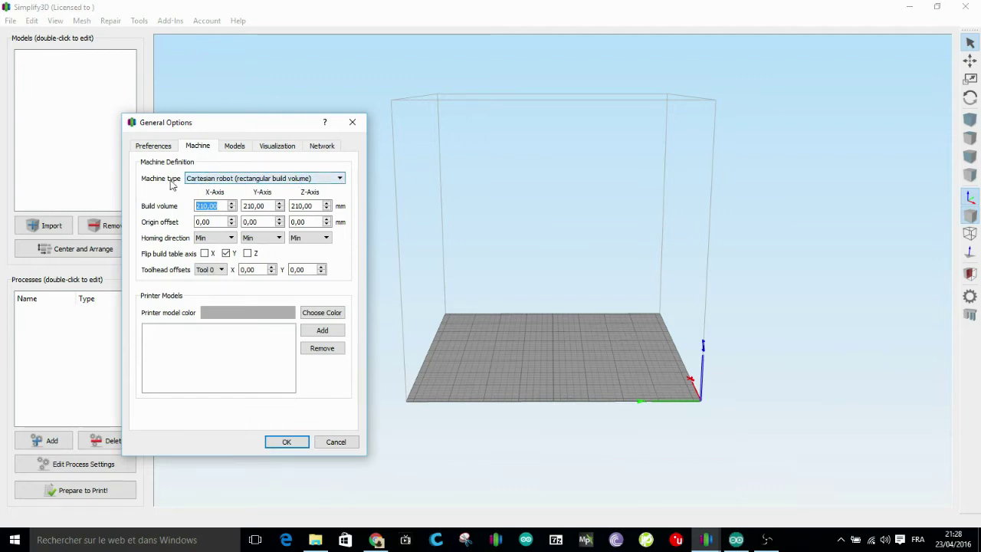
{"action": "left_click", "coordinate": [340, 179]}
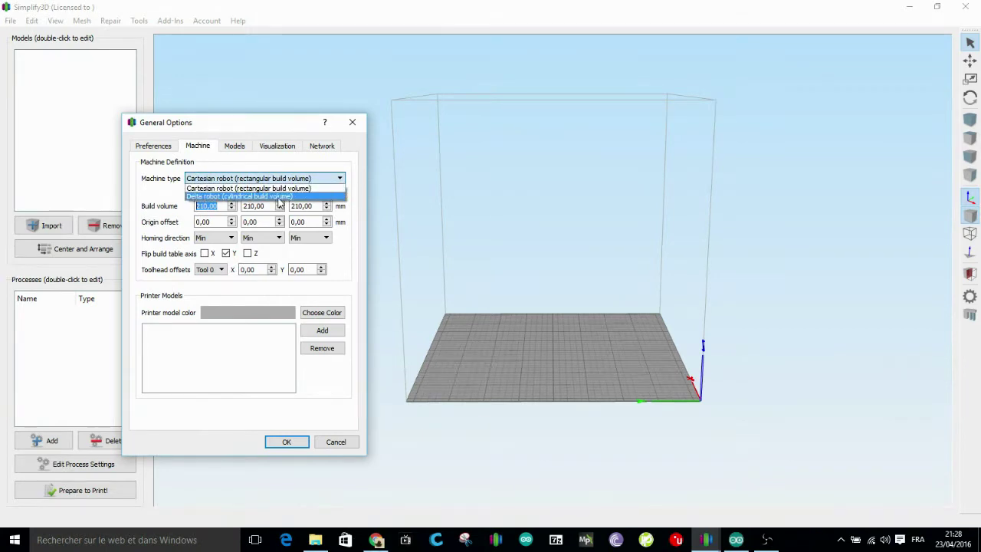
{"action": "left_click", "coordinate": [339, 184]}
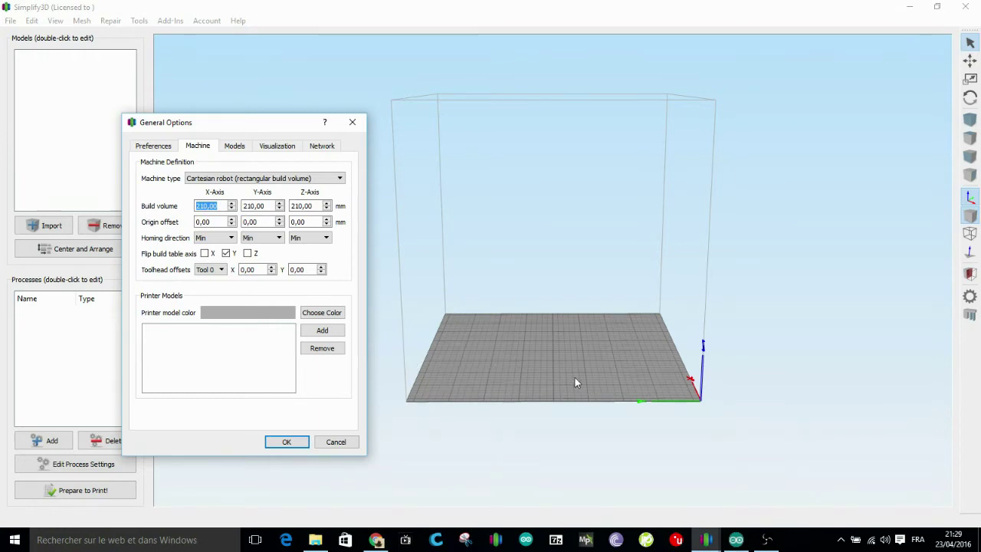
{"action": "left_click", "coordinate": [289, 442]}
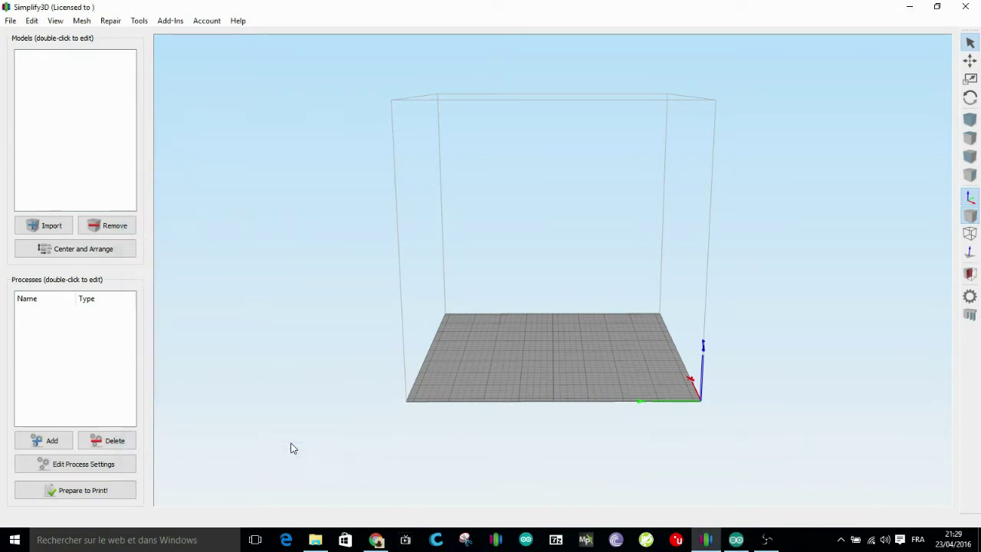
Step: Review the available profiles and material presets in the process settings
{"action": "left_click", "coordinate": [80, 469]}
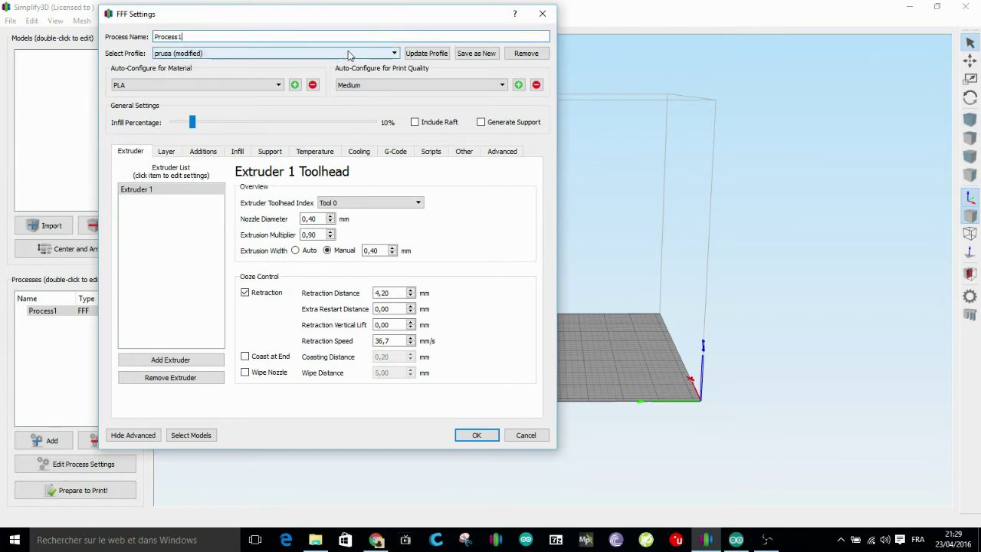
{"action": "left_click", "coordinate": [395, 54]}
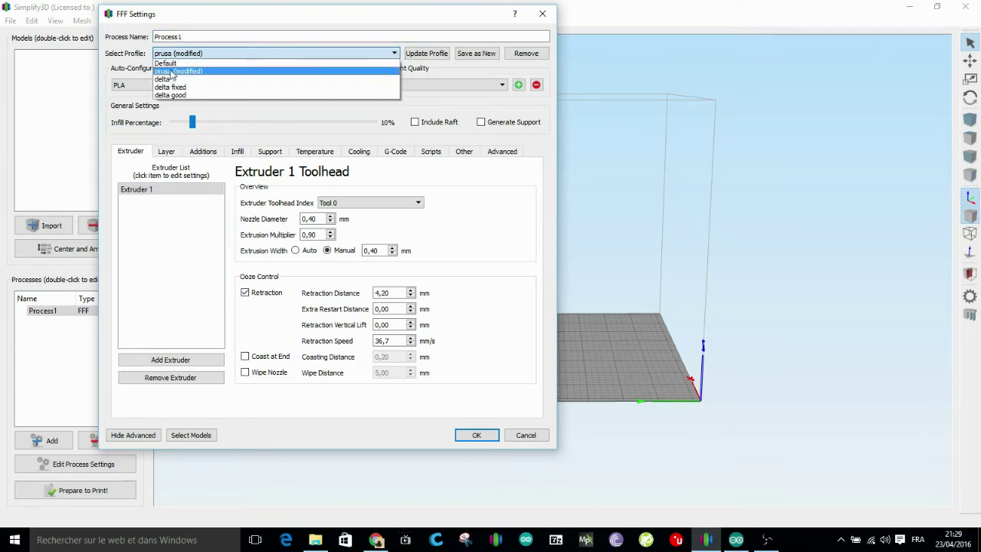
{"action": "left_click", "coordinate": [397, 55]}
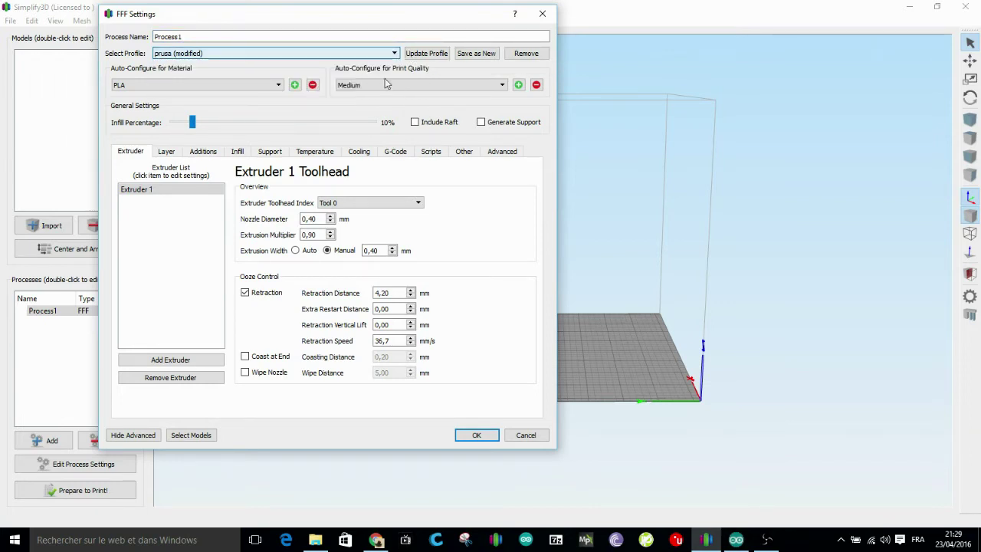
{"action": "left_click", "coordinate": [276, 85]}
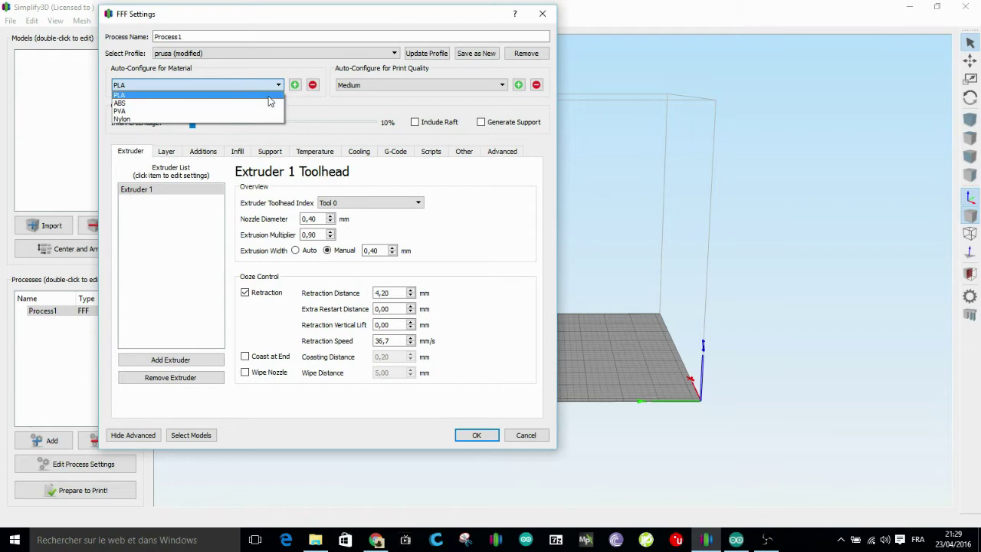
{"action": "left_click", "coordinate": [278, 87]}
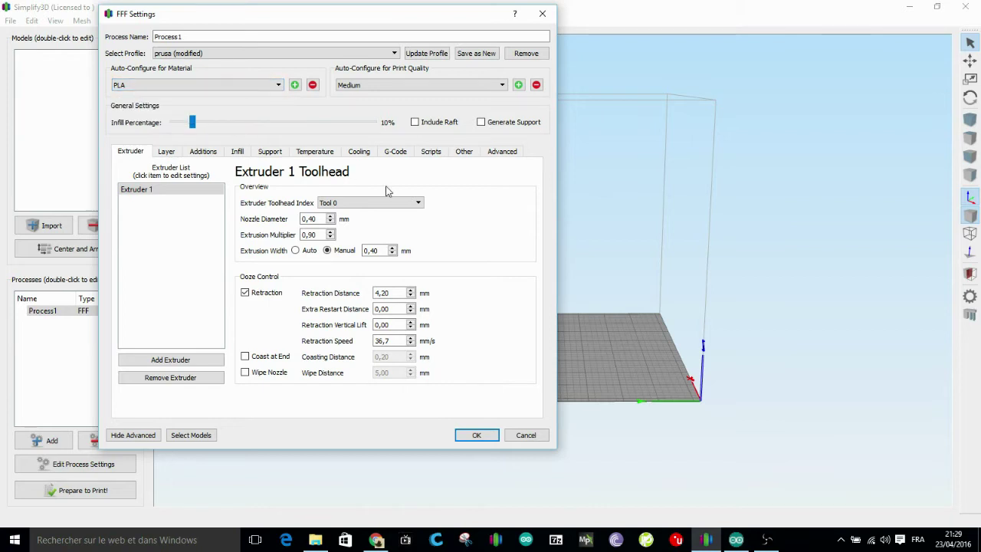
{"action": "left_click", "coordinate": [540, 15]}
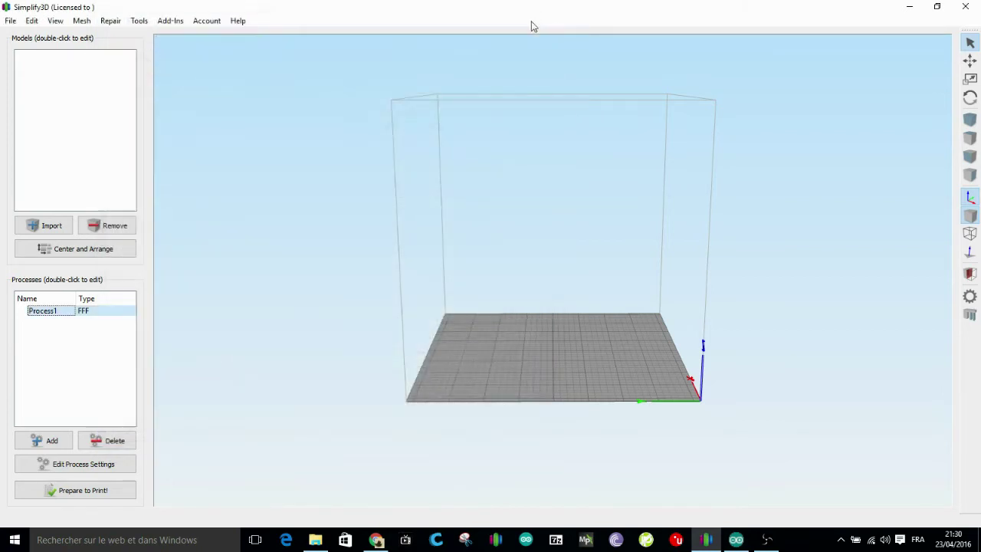
Step: Import the 3DBenchy model from the Téléchargements folder
{"action": "left_click", "coordinate": [53, 229]}
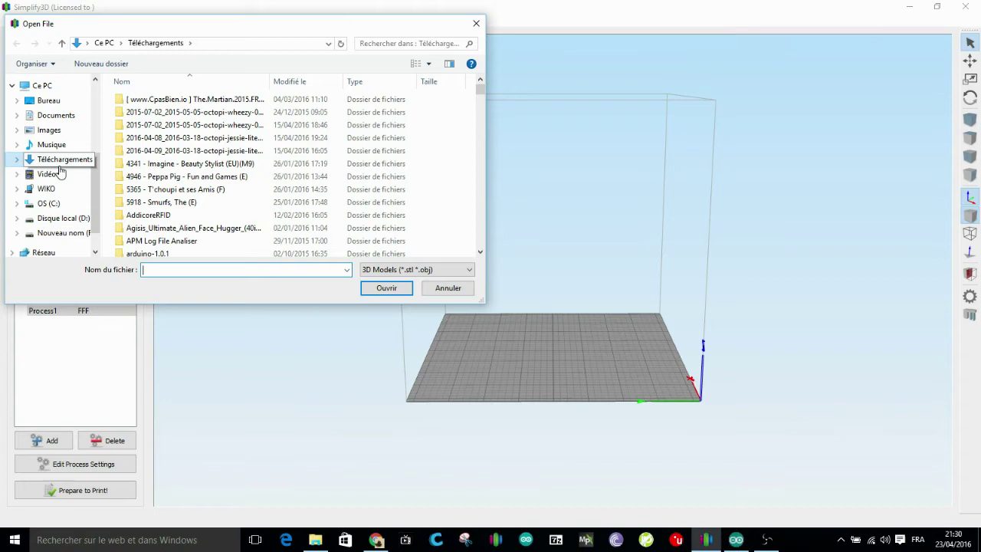
{"action": "scroll", "coordinate": [175, 165], "scroll_direction": "down", "scroll_amount": 2}
{"action": "scroll", "coordinate": [175, 165], "scroll_direction": "down", "scroll_amount": 7}
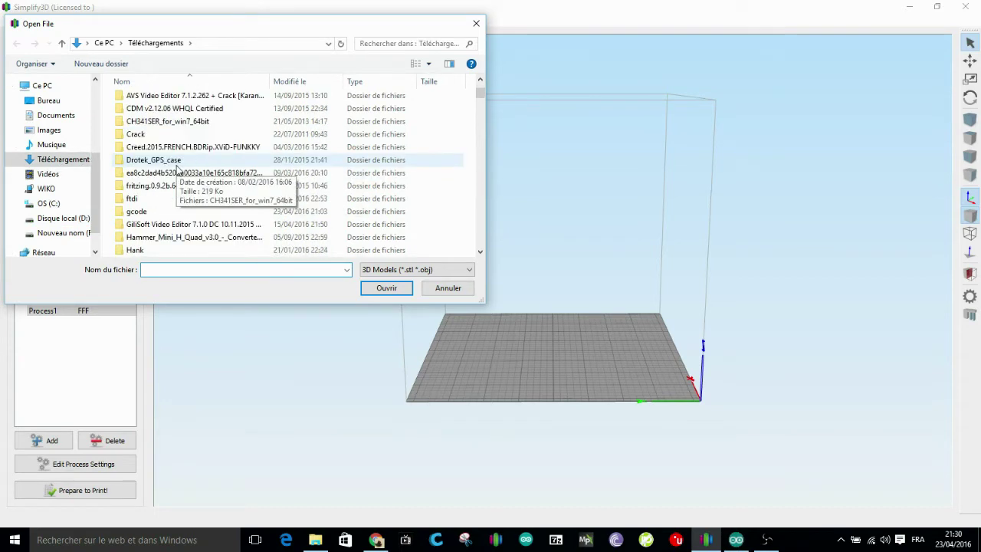
{"action": "scroll", "coordinate": [176, 166], "scroll_direction": "down", "scroll_amount": 12}
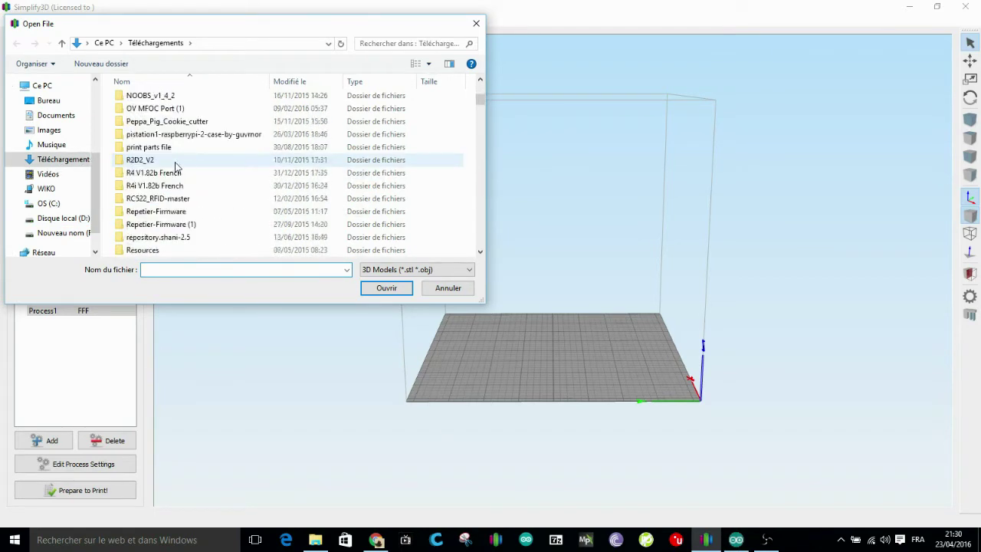
{"action": "scroll", "coordinate": [175, 165], "scroll_direction": "down", "scroll_amount": 8}
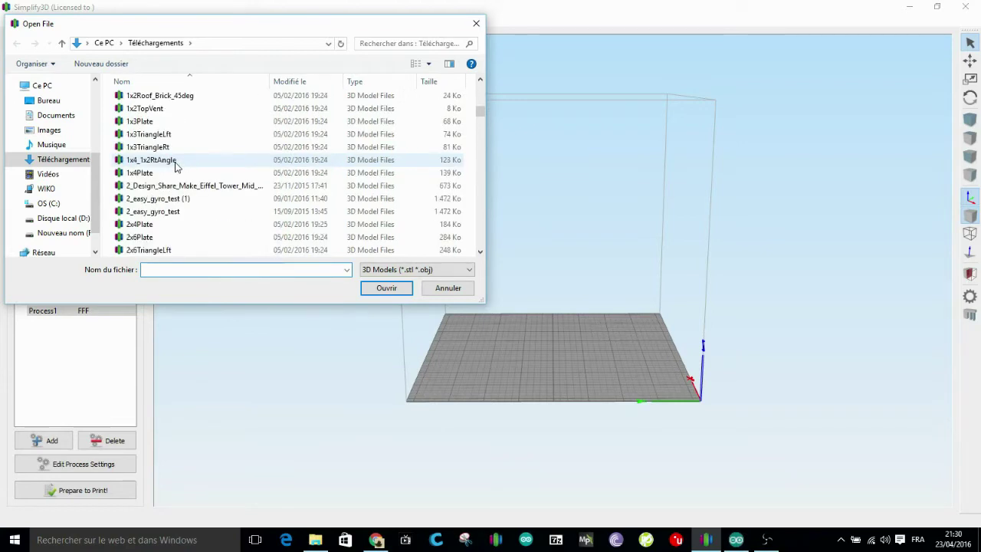
{"action": "scroll", "coordinate": [176, 166], "scroll_direction": "down", "scroll_amount": 2}
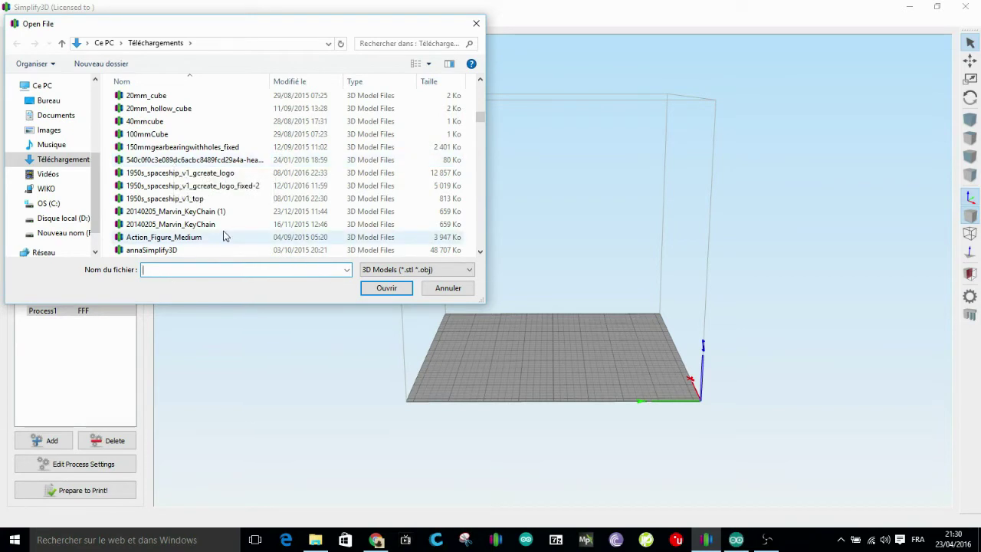
{"action": "scroll", "coordinate": [231, 159], "scroll_direction": "down", "scroll_amount": 3}
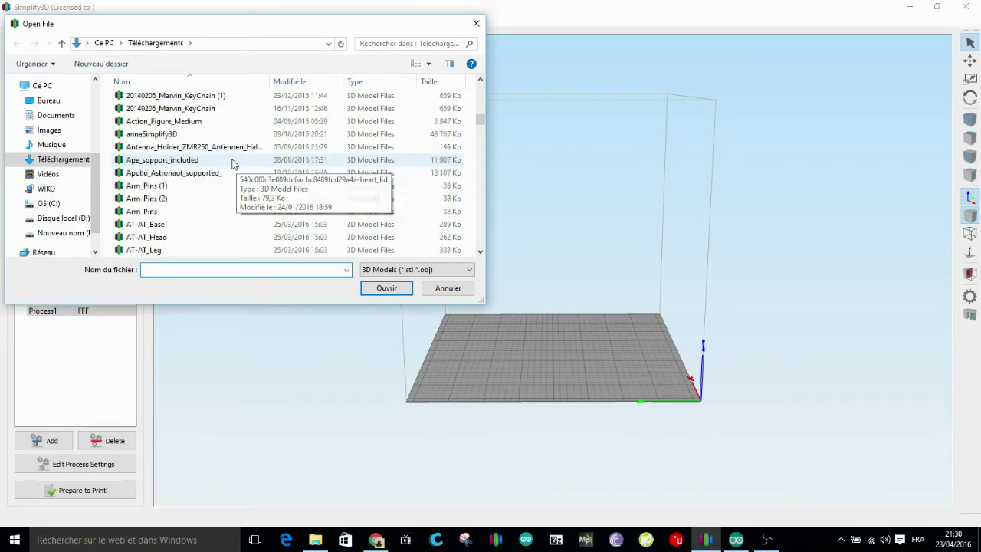
{"action": "scroll", "coordinate": [233, 163], "scroll_direction": "down", "scroll_amount": 9}
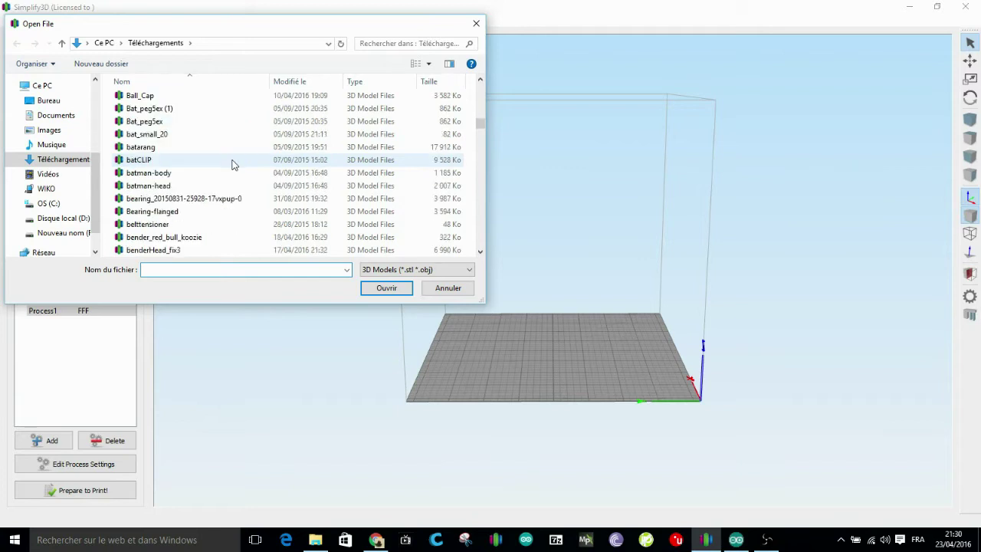
{"action": "scroll", "coordinate": [233, 163], "scroll_direction": "down", "scroll_amount": 2}
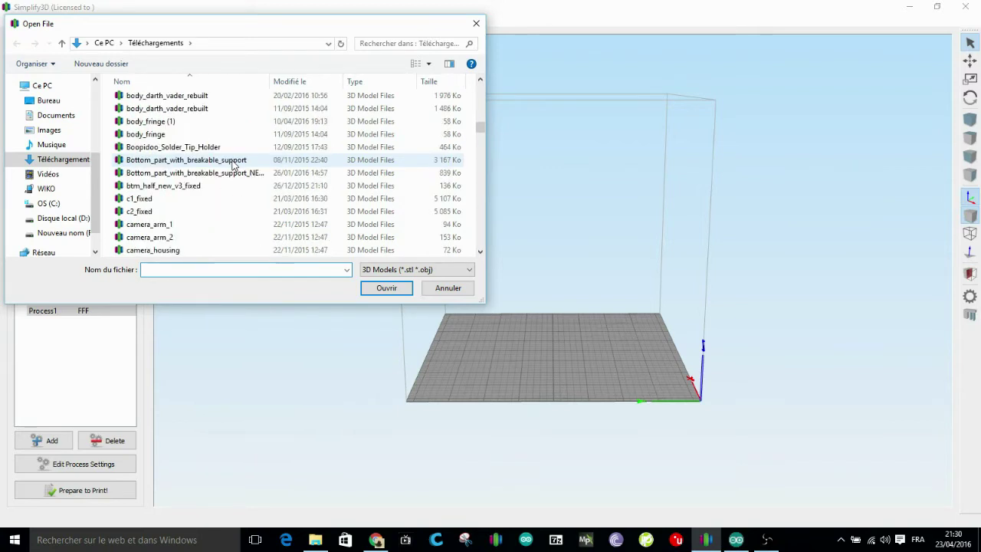
{"action": "scroll", "coordinate": [233, 163], "scroll_direction": "up", "scroll_amount": 2}
{"action": "scroll", "coordinate": [232, 163], "scroll_direction": "up", "scroll_amount": 4}
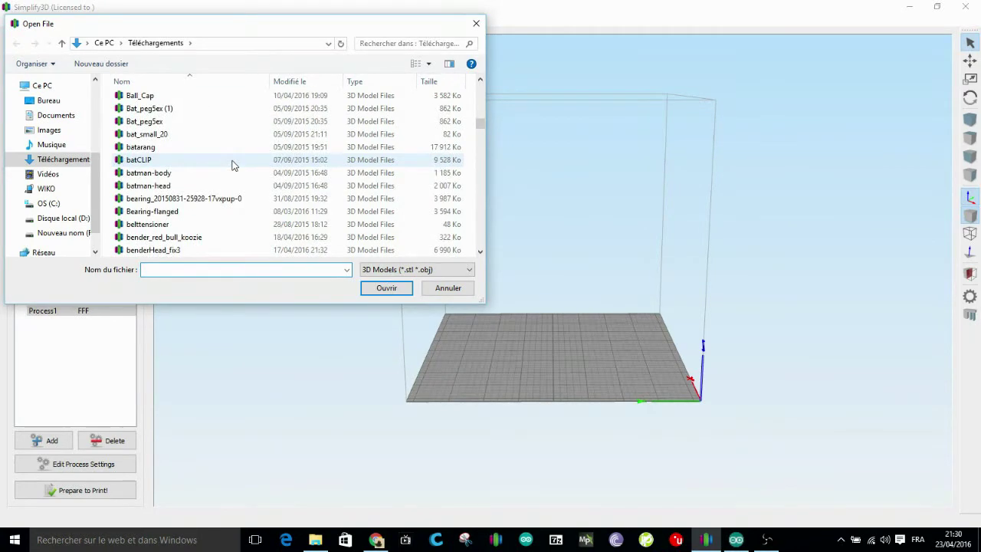
{"action": "scroll", "coordinate": [233, 163], "scroll_direction": "down", "scroll_amount": 1}
{"action": "scroll", "coordinate": [233, 165], "scroll_direction": "down", "scroll_amount": 1}
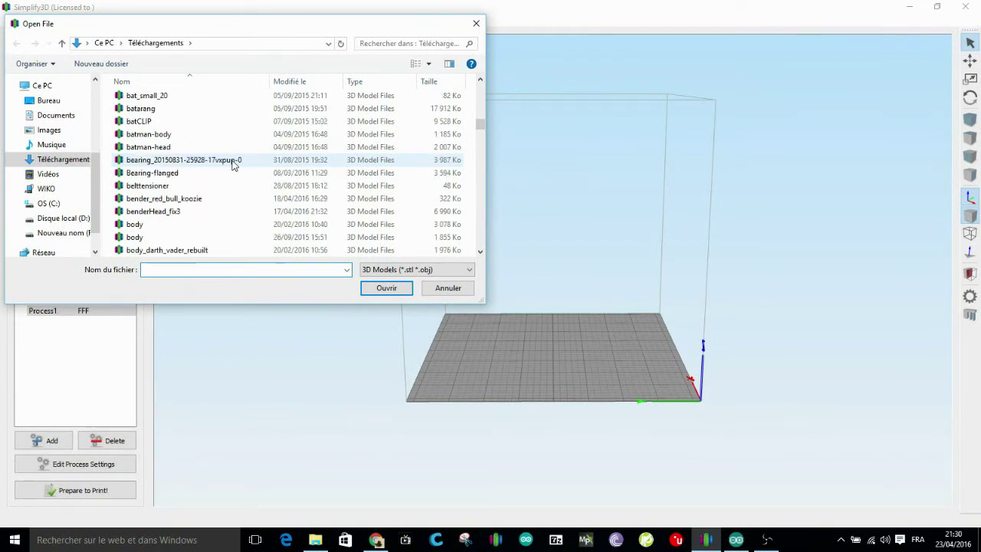
{"action": "scroll", "coordinate": [187, 197], "scroll_direction": "down", "scroll_amount": 1}
{"action": "scroll", "coordinate": [186, 200], "scroll_direction": "down", "scroll_amount": 3}
{"action": "scroll", "coordinate": [184, 197], "scroll_direction": "up", "scroll_amount": 15}
{"action": "scroll", "coordinate": [182, 195], "scroll_direction": "up", "scroll_amount": 2}
{"action": "scroll", "coordinate": [182, 195], "scroll_direction": "down", "scroll_amount": 2}
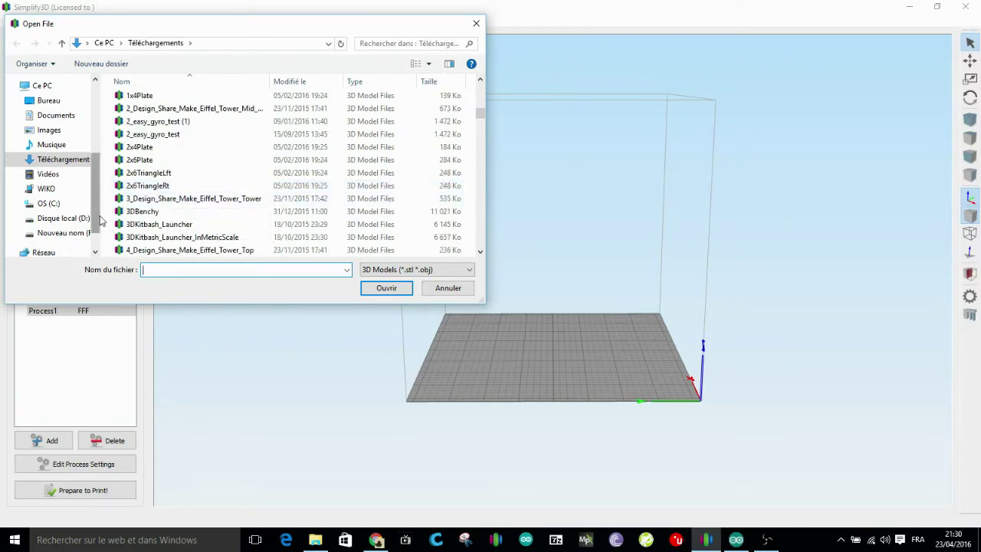
{"action": "double_click", "coordinate": [139, 212]}
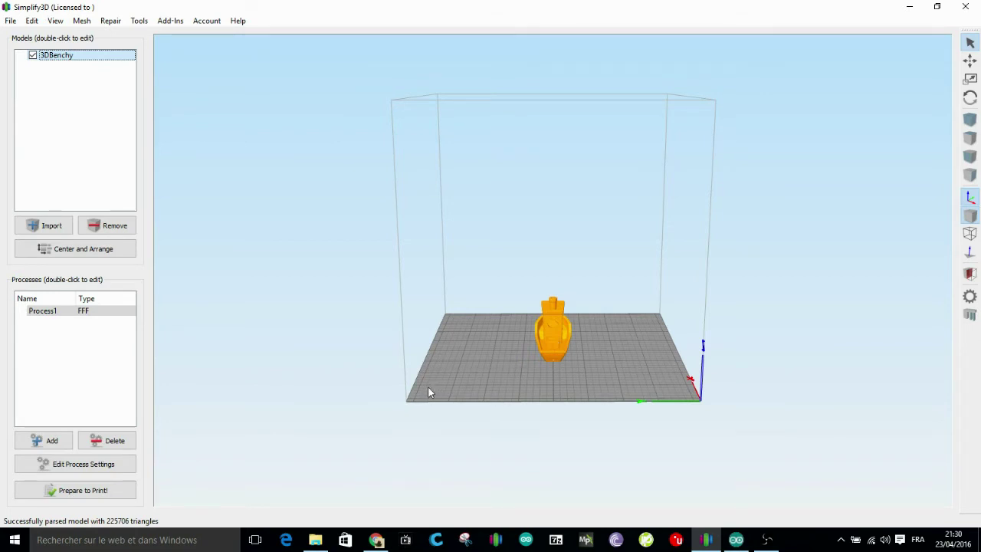
Step: Move the boat toward a front corner of the build plate and bring it back with Center and Arrange
{"action": "left_click_drag", "start_coordinate": [428, 387], "coordinate": [524, 381]}
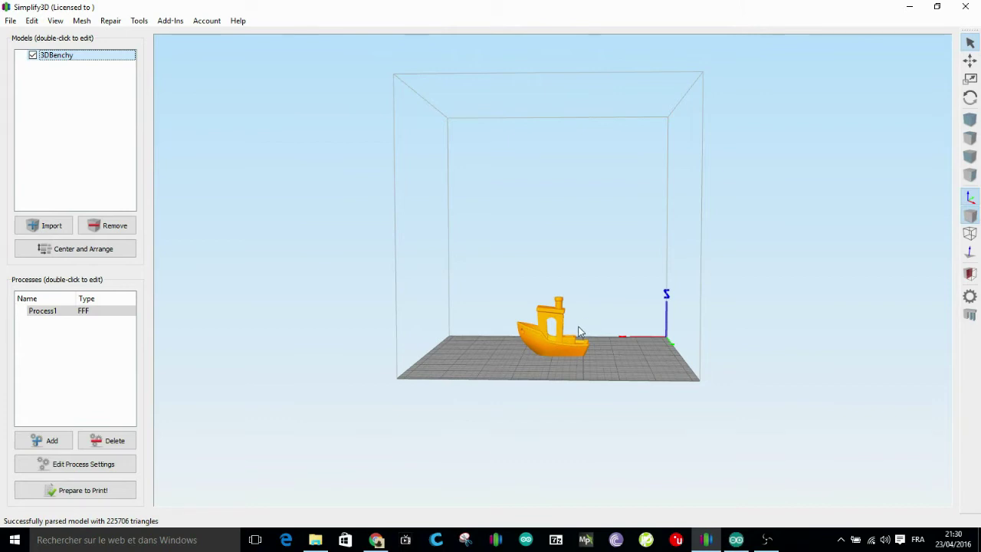
{"action": "left_click_drag", "start_coordinate": [560, 363], "coordinate": [559, 376]}
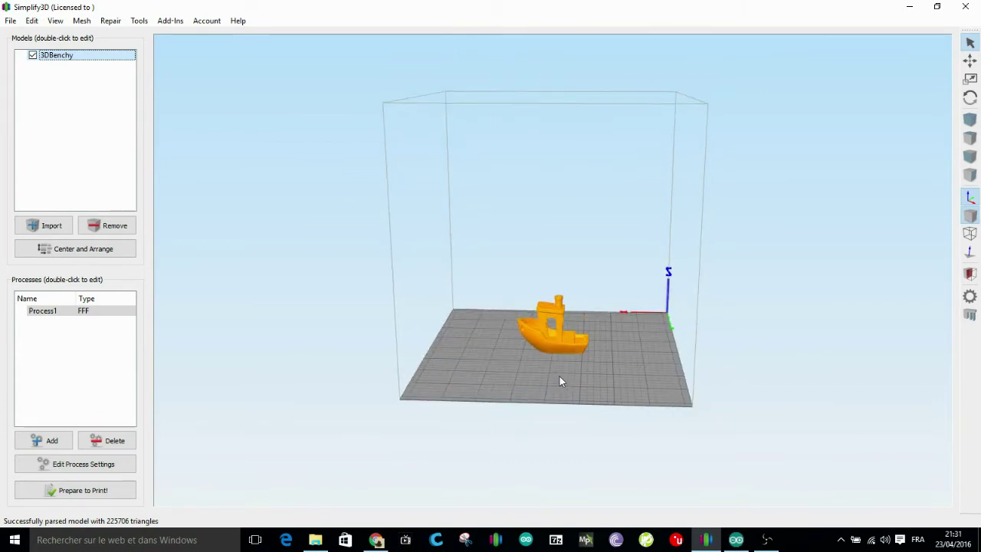
{"action": "left_click", "coordinate": [970, 63]}
{"action": "left_click_drag", "start_coordinate": [547, 342], "coordinate": [624, 374]}
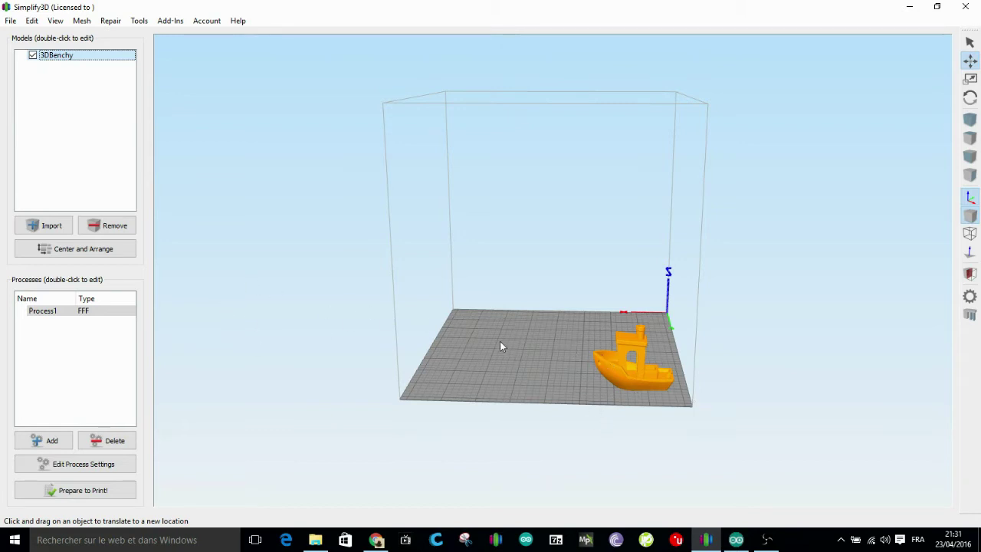
{"action": "left_click", "coordinate": [67, 251]}
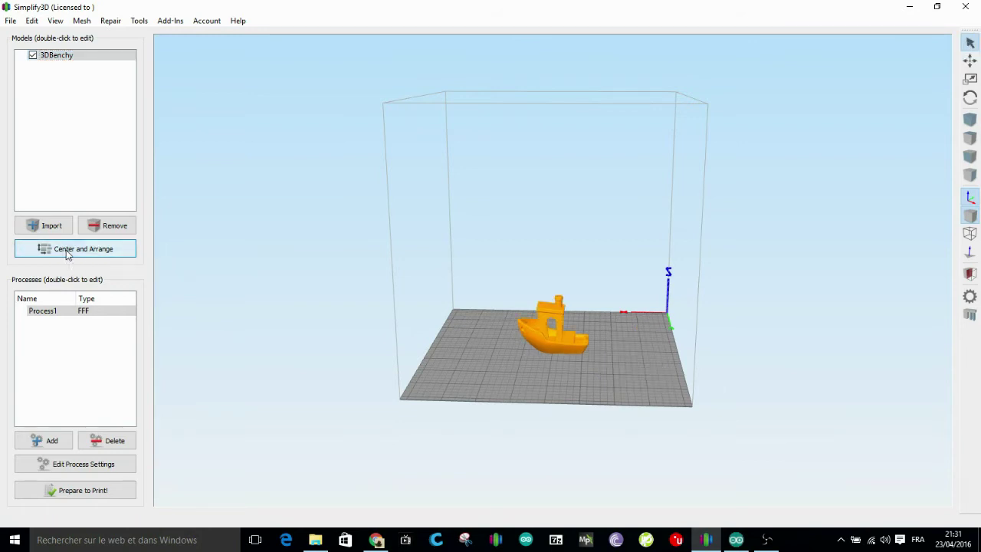
Step: Open the boat's transform settings, try a slight negative tilt about X, and return the X rotation to 0 degrees
{"action": "double_click", "coordinate": [558, 346]}
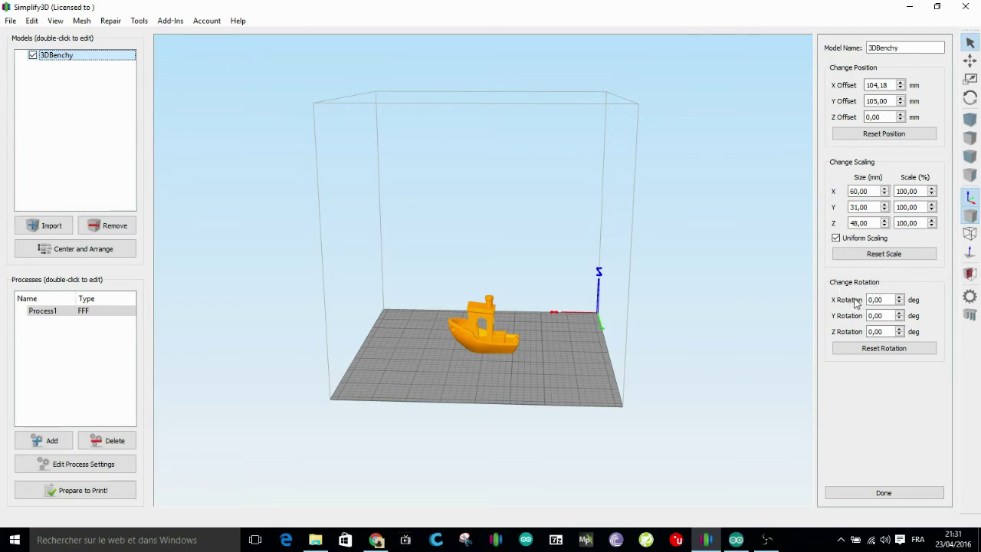
{"action": "left_click", "coordinate": [900, 302]}
{"action": "left_click", "coordinate": [900, 303]}
{"action": "left_click", "coordinate": [901, 303]}
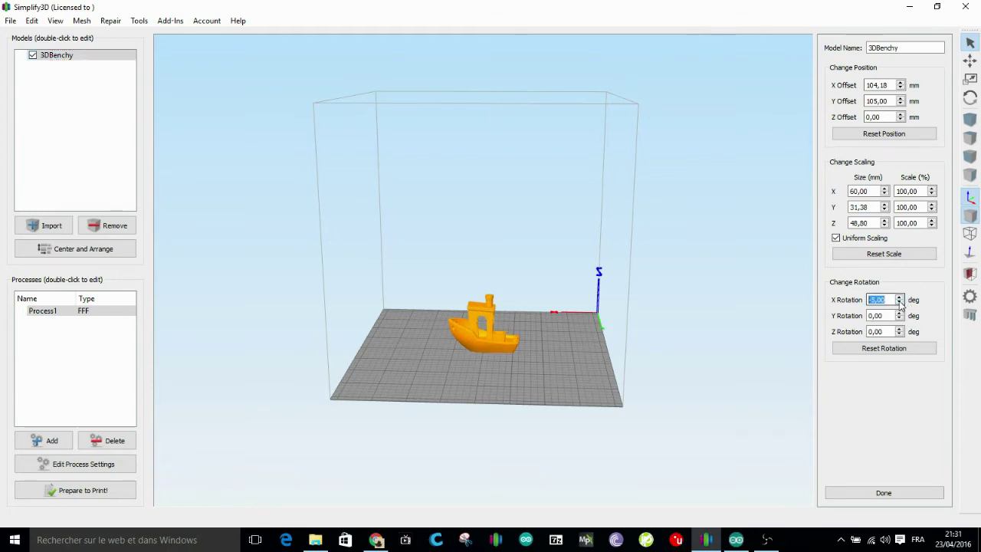
{"action": "left_click", "coordinate": [900, 303]}
{"action": "left_click", "coordinate": [900, 302]}
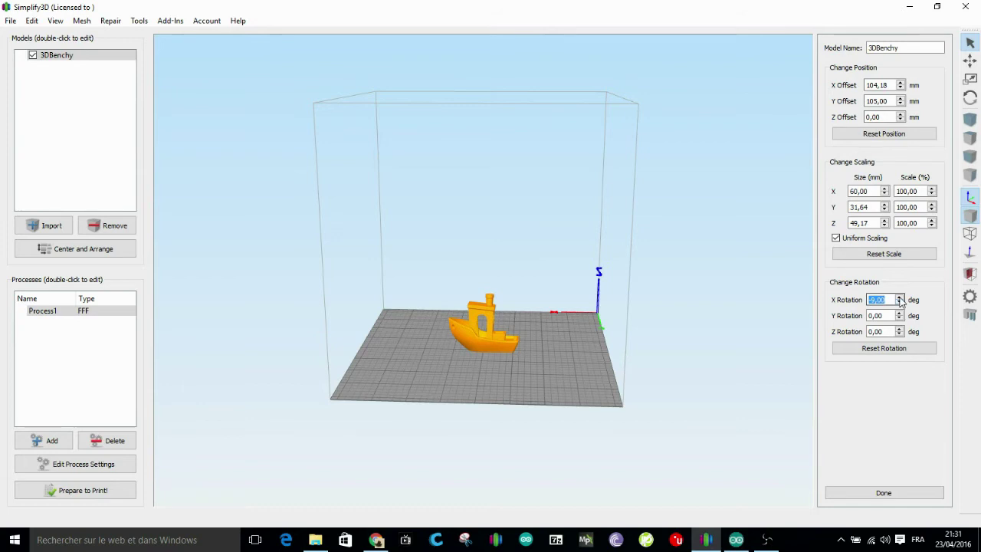
{"action": "left_click", "coordinate": [900, 302]}
{"action": "left_click", "coordinate": [900, 297]}
{"action": "left_click", "coordinate": [900, 297]}
{"action": "left_click", "coordinate": [900, 297]}
{"action": "left_click", "coordinate": [901, 298]}
{"action": "left_click", "coordinate": [901, 297]}
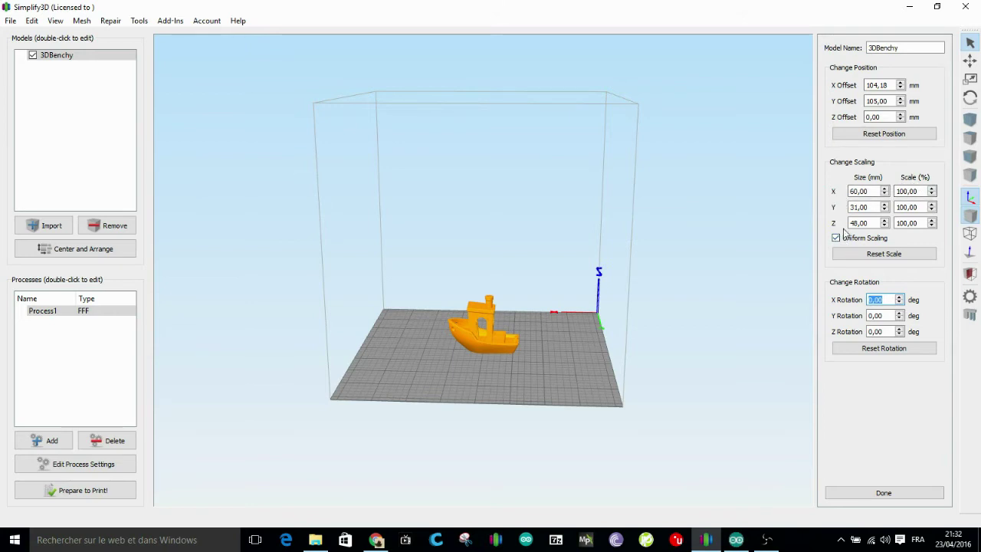
Step: Enlarge the boat with uniform scaling, trying several percentages and ending at 111%
{"action": "left_click", "coordinate": [932, 189]}
{"action": "left_click", "coordinate": [933, 189]}
{"action": "left_click", "coordinate": [932, 189]}
{"action": "left_click", "coordinate": [932, 189]}
{"action": "left_click", "coordinate": [933, 189]}
{"action": "left_click", "coordinate": [932, 190]}
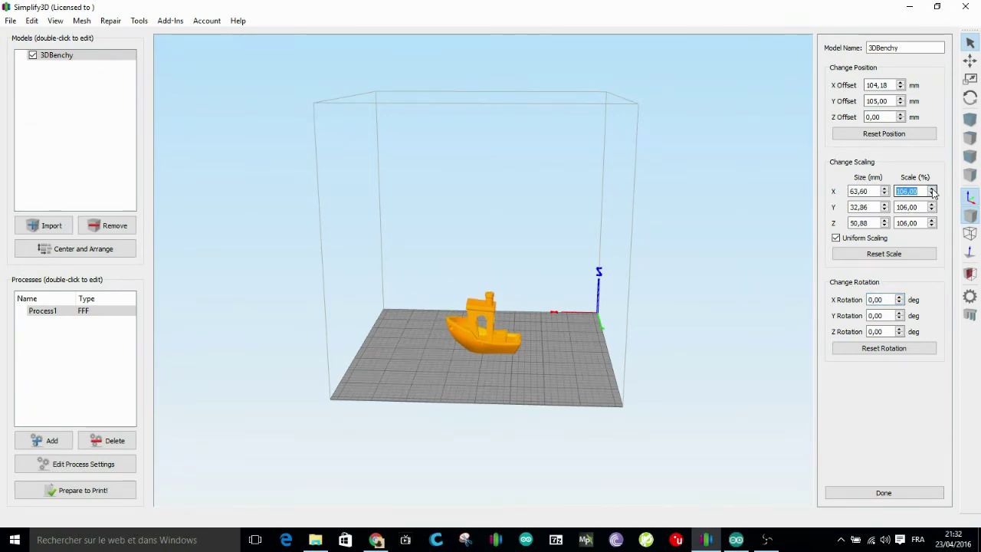
{"action": "left_click", "coordinate": [932, 190]}
{"action": "left_click", "coordinate": [932, 189]}
{"action": "left_click", "coordinate": [933, 190]}
{"action": "left_click", "coordinate": [933, 189]}
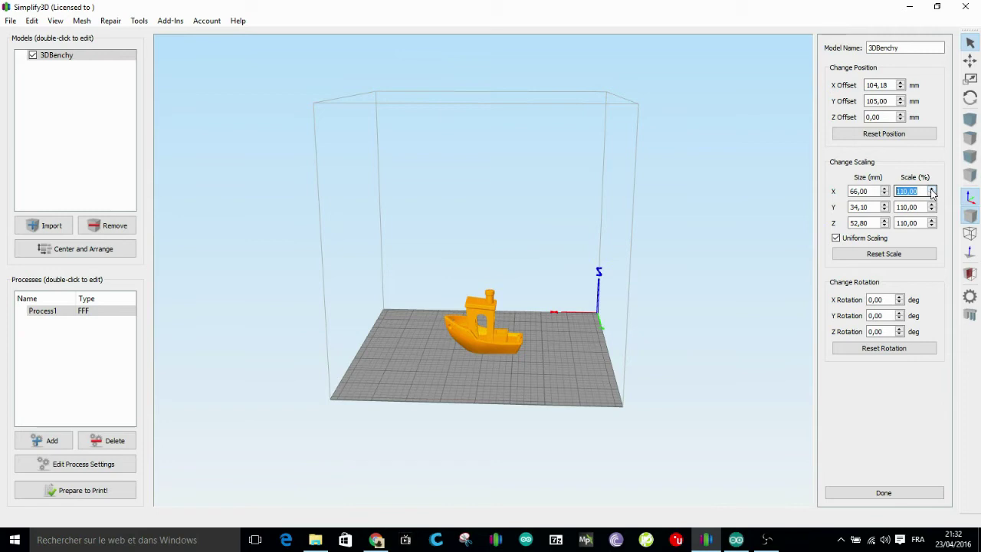
{"action": "left_click", "coordinate": [932, 189]}
{"action": "left_click", "coordinate": [932, 189]}
{"action": "left_click", "coordinate": [933, 189]}
{"action": "left_click", "coordinate": [932, 189]}
{"action": "left_click", "coordinate": [933, 189]}
{"action": "left_click", "coordinate": [933, 189]}
{"action": "left_click", "coordinate": [933, 190]}
{"action": "left_click", "coordinate": [932, 190]}
{"action": "left_click", "coordinate": [933, 190]}
{"action": "left_click", "coordinate": [932, 194]}
{"action": "left_click", "coordinate": [932, 194]}
{"action": "left_click", "coordinate": [932, 194]}
{"action": "left_click", "coordinate": [932, 195]}
{"action": "left_click", "coordinate": [932, 194]}
{"action": "left_click", "coordinate": [933, 194]}
{"action": "left_click", "coordinate": [932, 195]}
{"action": "left_click", "coordinate": [933, 194]}
Step: Return the boat to its original size by setting its uniform scale to 100%
{"action": "left_click", "coordinate": [907, 190]}
{"action": "key", "text": "BackSpace"}
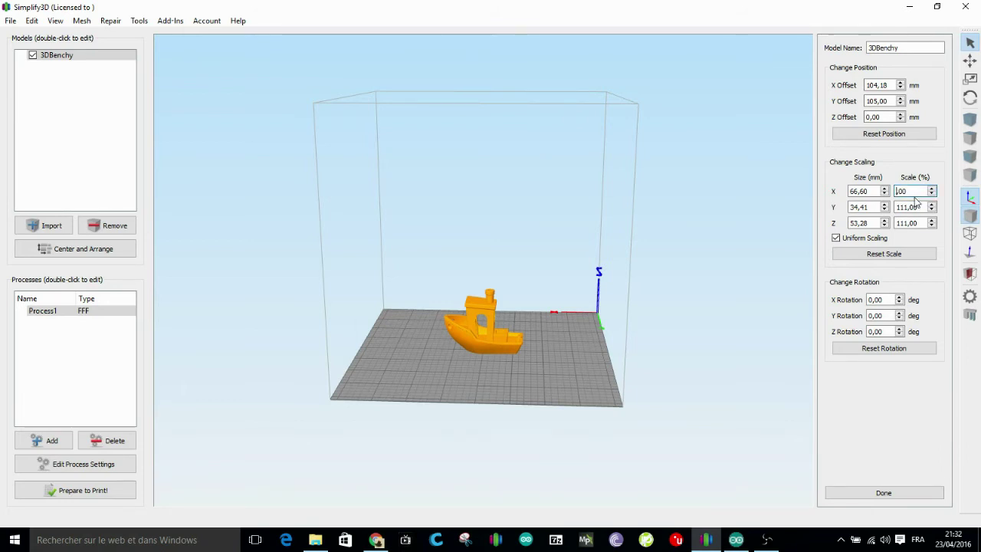
{"action": "key", "text": "Return"}
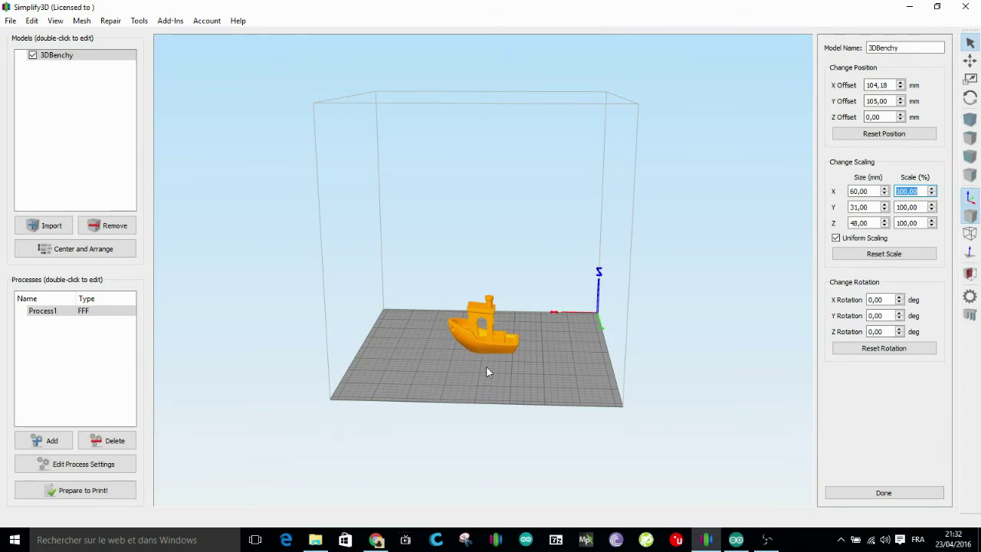
{"action": "left_click_drag", "start_coordinate": [482, 374], "coordinate": [541, 372]}
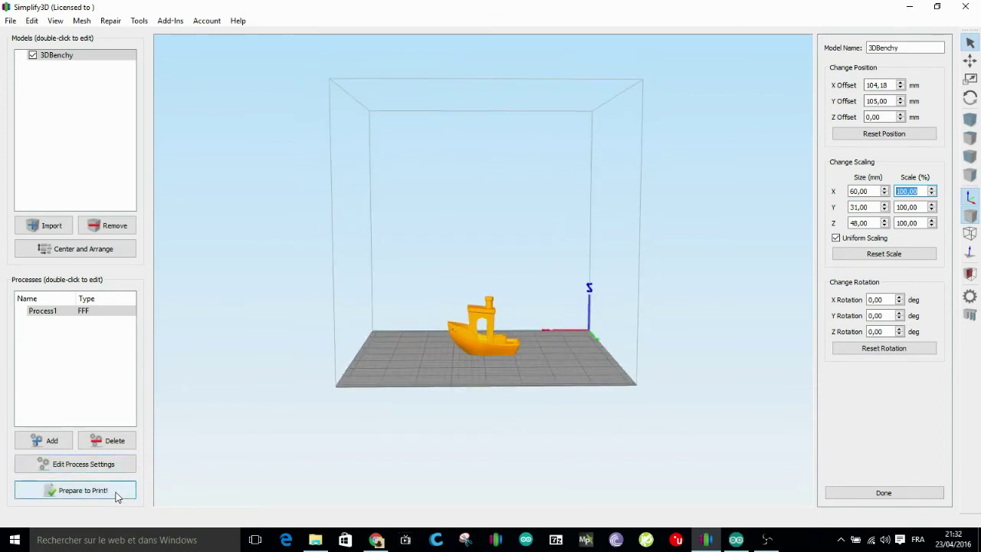
Step: Open the process settings and enter 190 °C as the layer 1 temperature setpoint for Extruder 1
{"action": "left_click", "coordinate": [79, 464]}
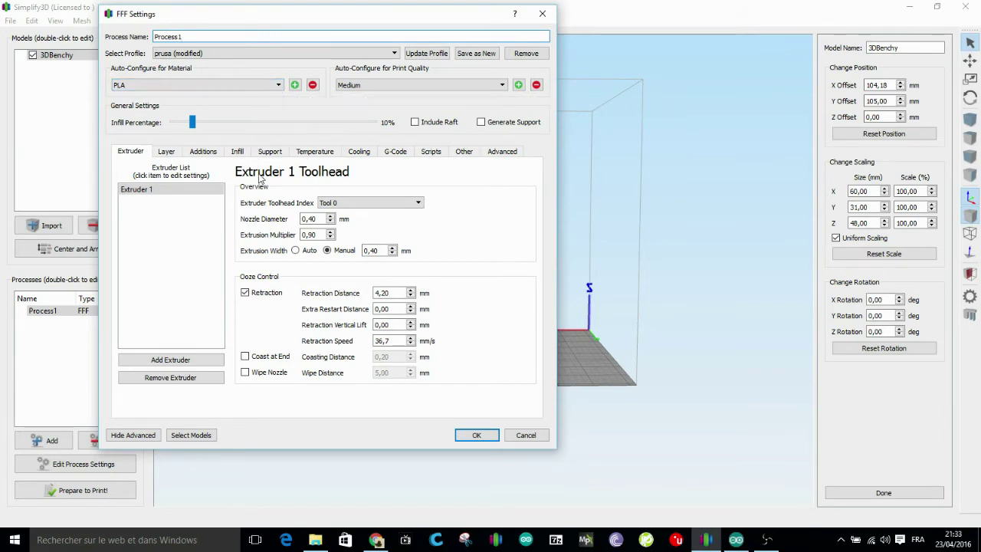
{"action": "left_click", "coordinate": [314, 153]}
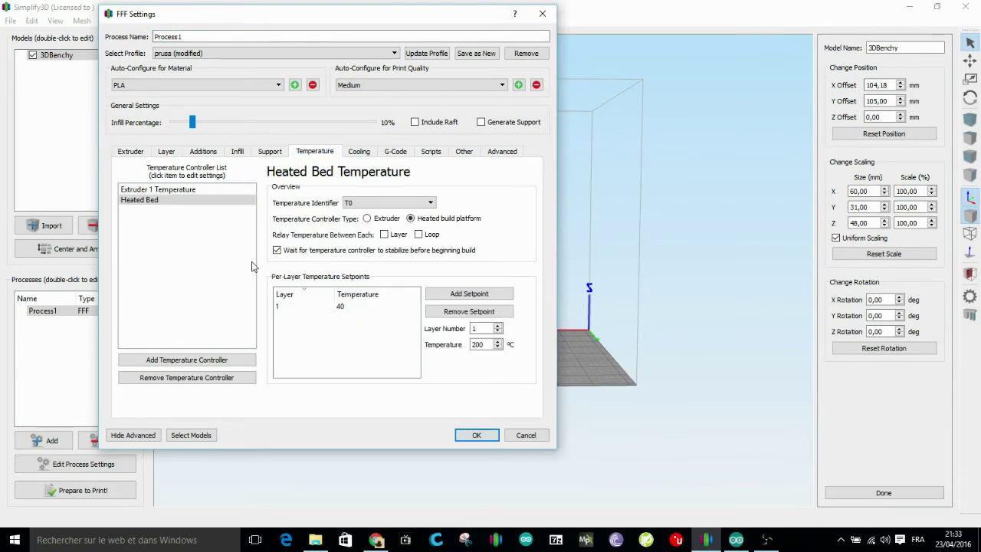
{"action": "left_click", "coordinate": [155, 192]}
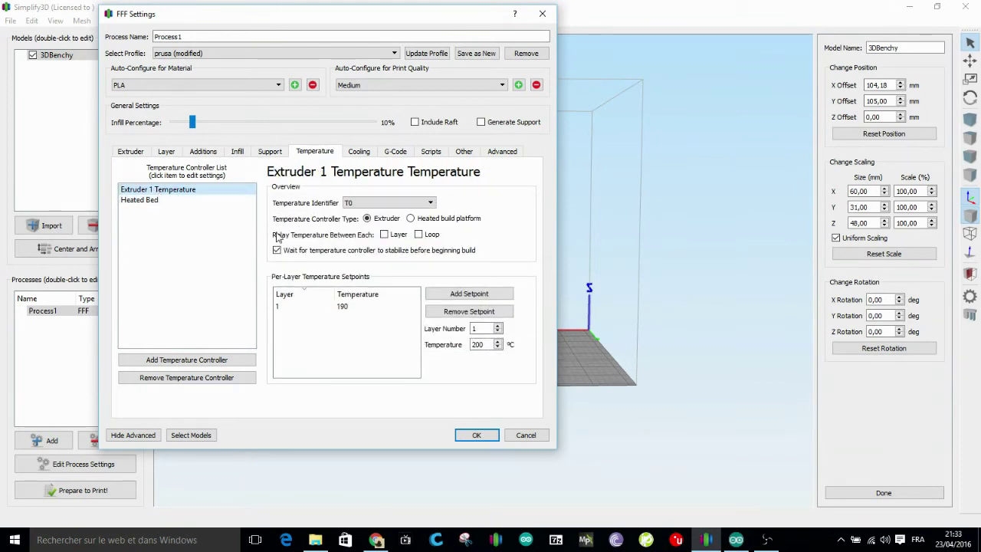
{"action": "double_click", "coordinate": [345, 309]}
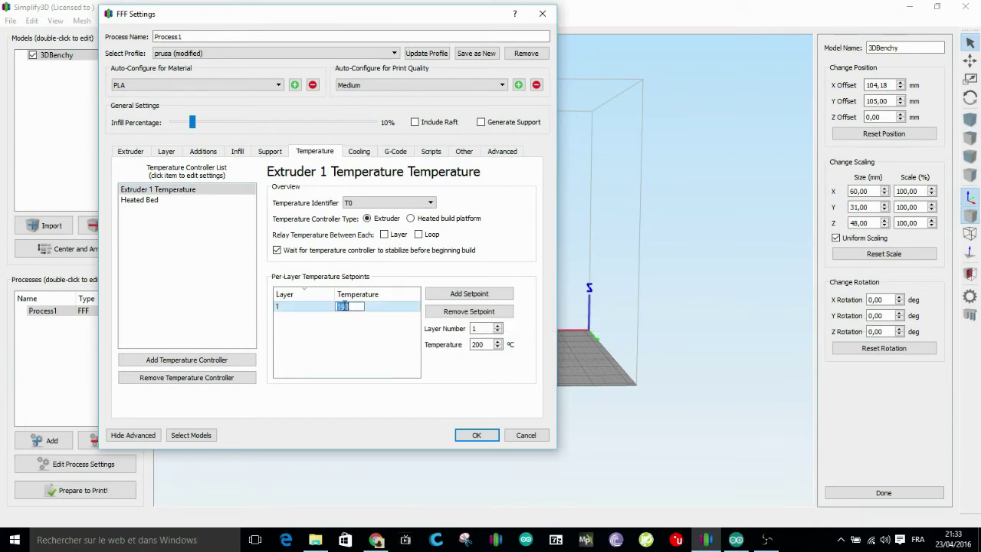
{"action": "key", "text": "BackSpace"}
{"action": "type", "text": "190"}
Step: Try 55 °C as the heated bed's layer 1 setpoint and return it to 40 °C
{"action": "left_click", "coordinate": [137, 202]}
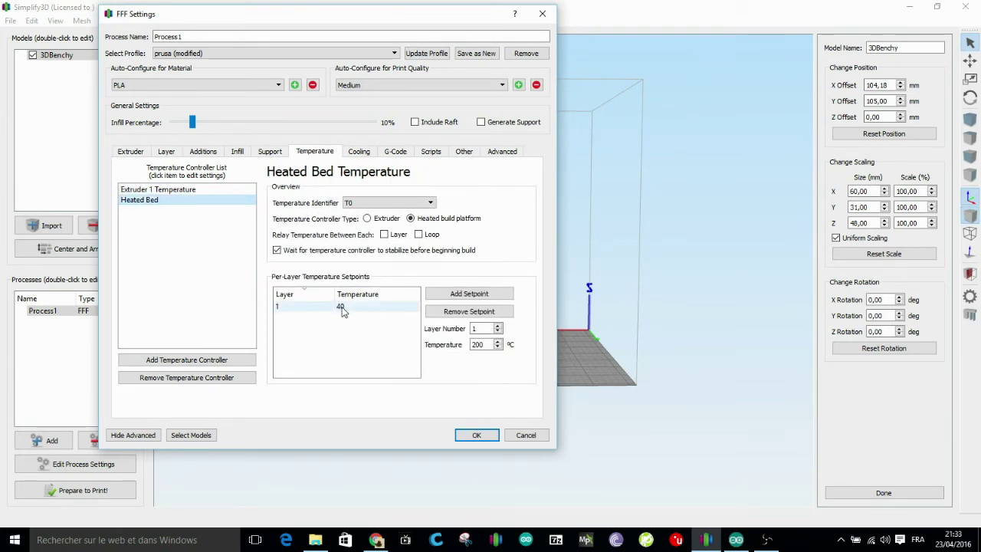
{"action": "double_click", "coordinate": [341, 306]}
{"action": "key", "text": "BackSpace"}
{"action": "type", "text": "55"}
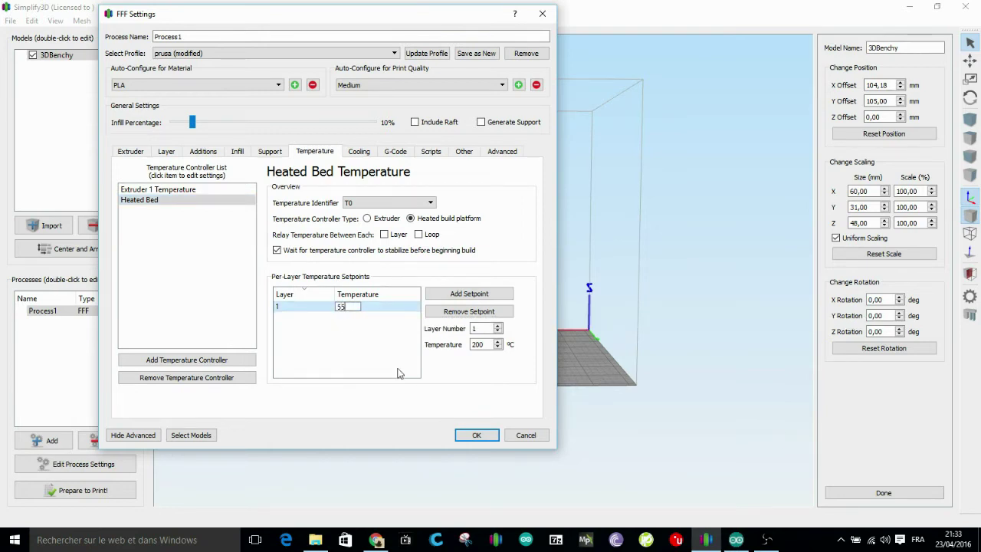
{"action": "key", "text": "BackSpace"}
{"action": "key", "text": "BackSpace"}
{"action": "type", "text": "40"}
Step: Examine the cooling settings, looking at the fan speed setpoints for layers 1 and 2
{"action": "left_click", "coordinate": [360, 153]}
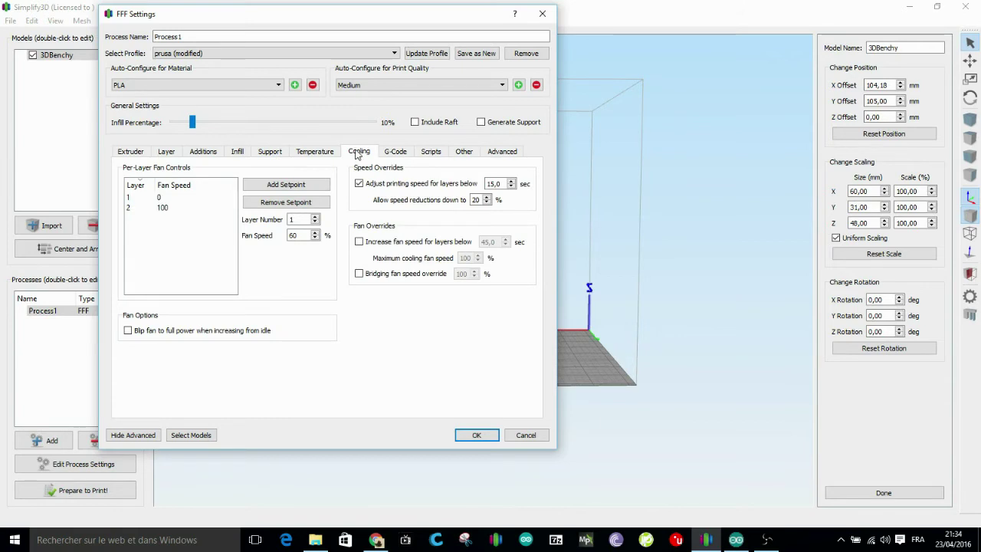
{"action": "double_click", "coordinate": [142, 197]}
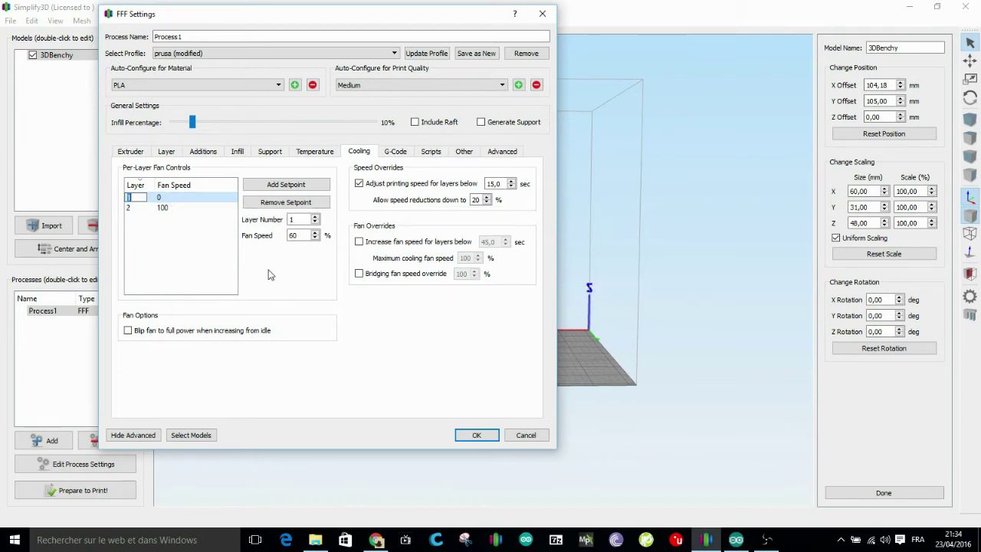
{"action": "left_click", "coordinate": [140, 209]}
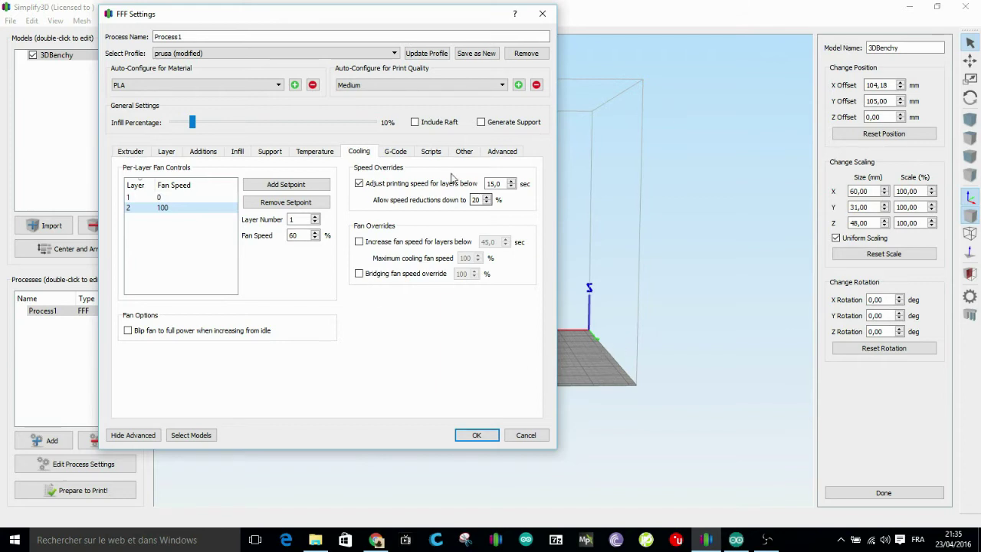
Step: Set the infill percentage to 15%, check the extruder settings and accept the process changes
{"action": "mouse_move", "coordinate": [192, 123]}
{"action": "left_mouse_down"}
{"action": "mouse_move", "coordinate": [376, 132]}
{"action": "mouse_move", "coordinate": [200, 136]}
{"action": "left_mouse_up"}
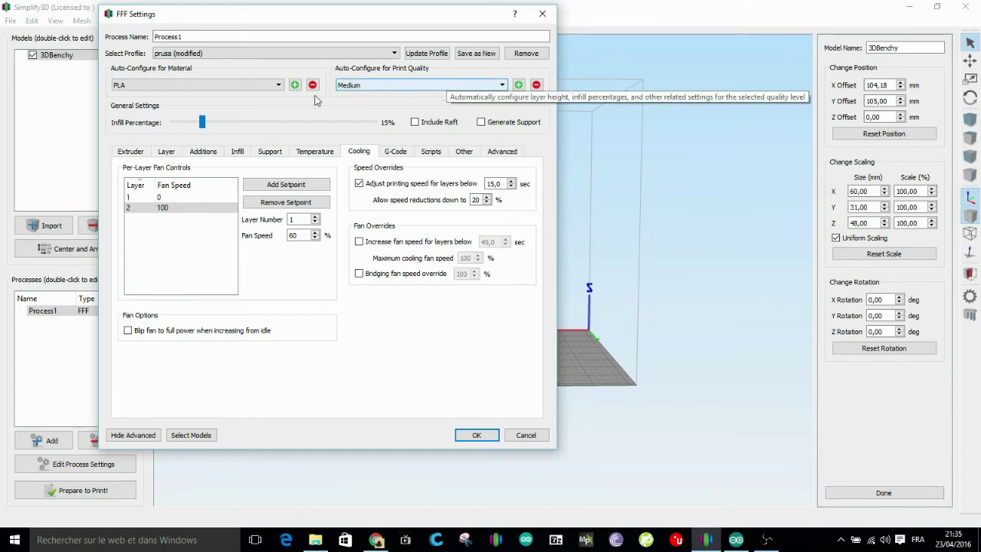
{"action": "left_click", "coordinate": [131, 152]}
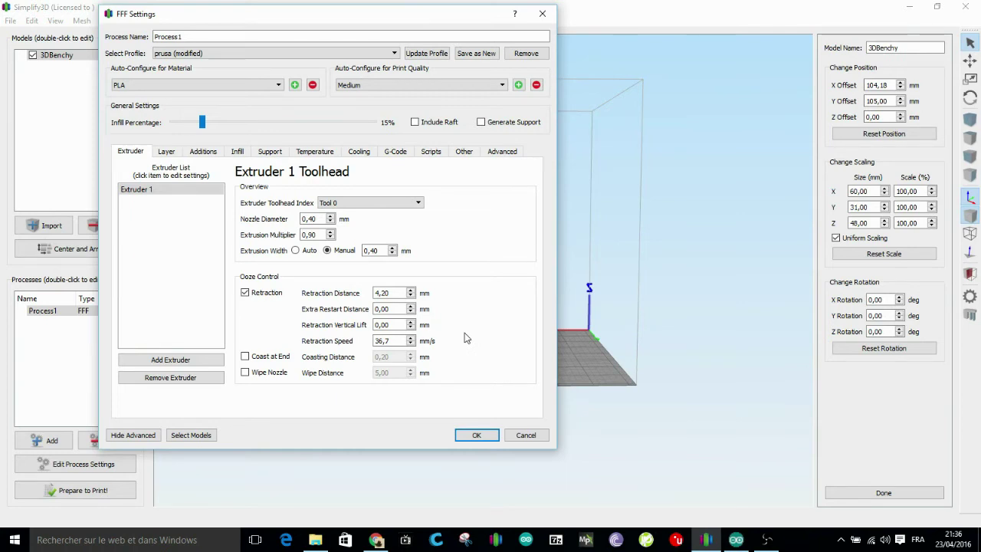
{"action": "left_click", "coordinate": [473, 434]}
Step: Reopen the process settings and review the layer settings, such as layer height and top solid layers, and the infill options
{"action": "left_click", "coordinate": [84, 465]}
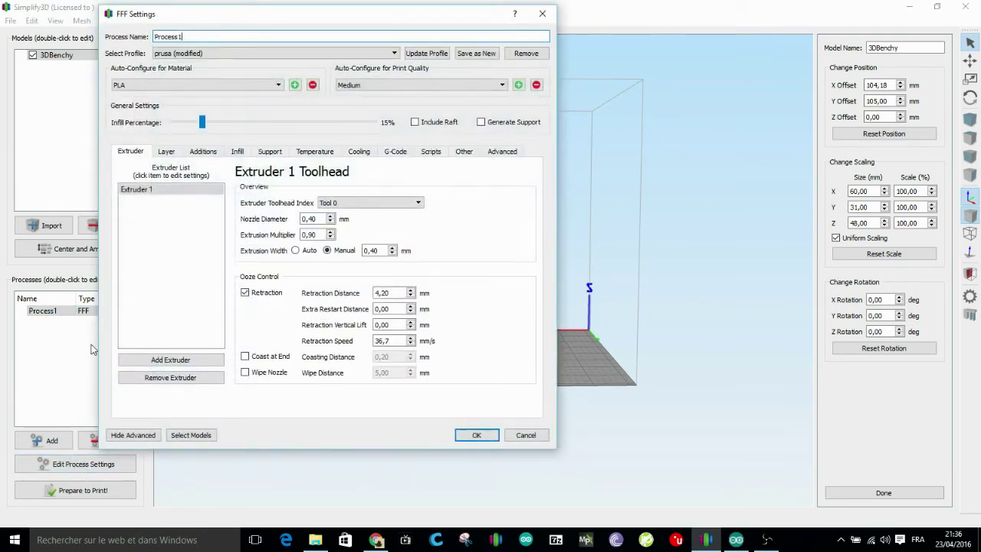
{"action": "left_click", "coordinate": [164, 153]}
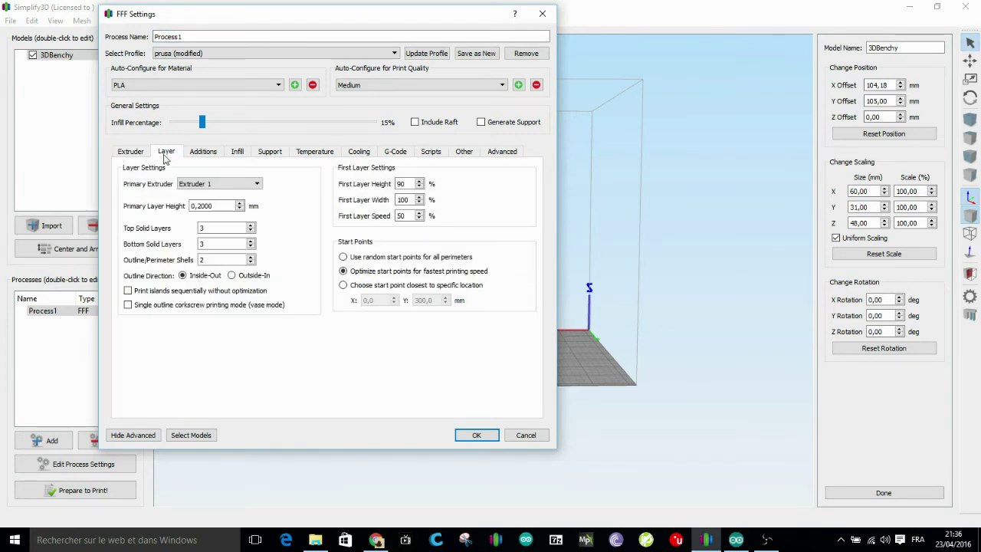
{"action": "left_click", "coordinate": [211, 205]}
{"action": "left_click", "coordinate": [205, 228]}
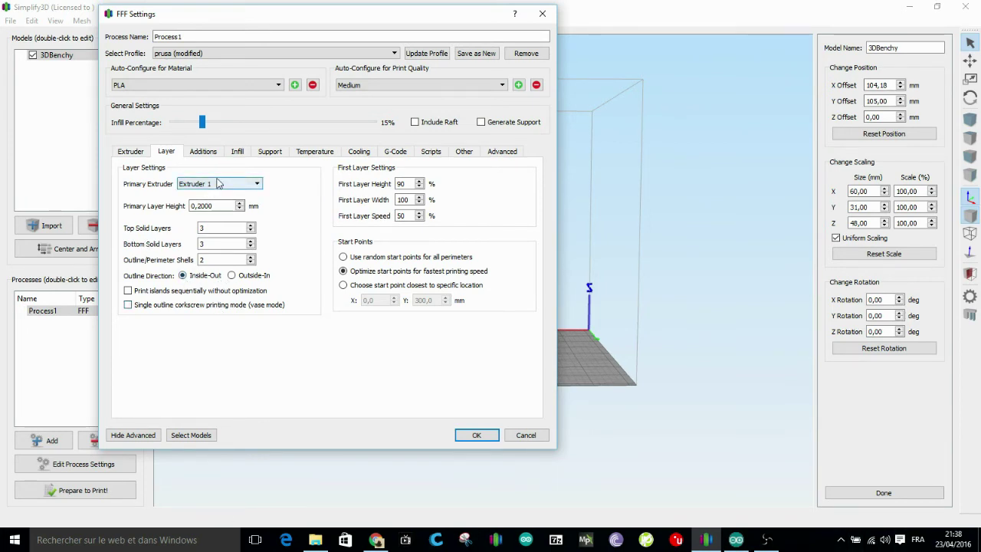
{"action": "left_click", "coordinate": [237, 152]}
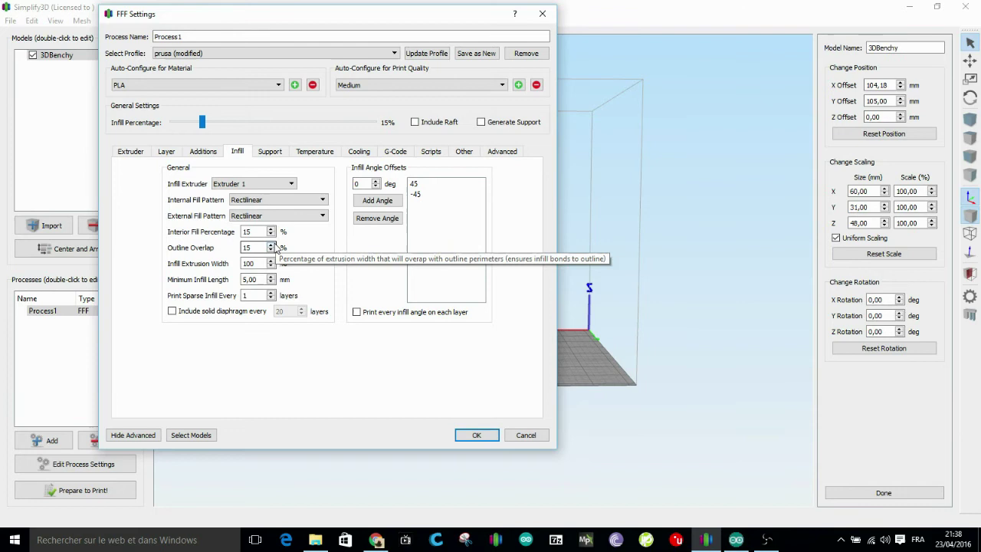
Step: Show the support options beside the boat, enable Generate Support Material to examine them, and disable it again
{"action": "left_click", "coordinate": [271, 154]}
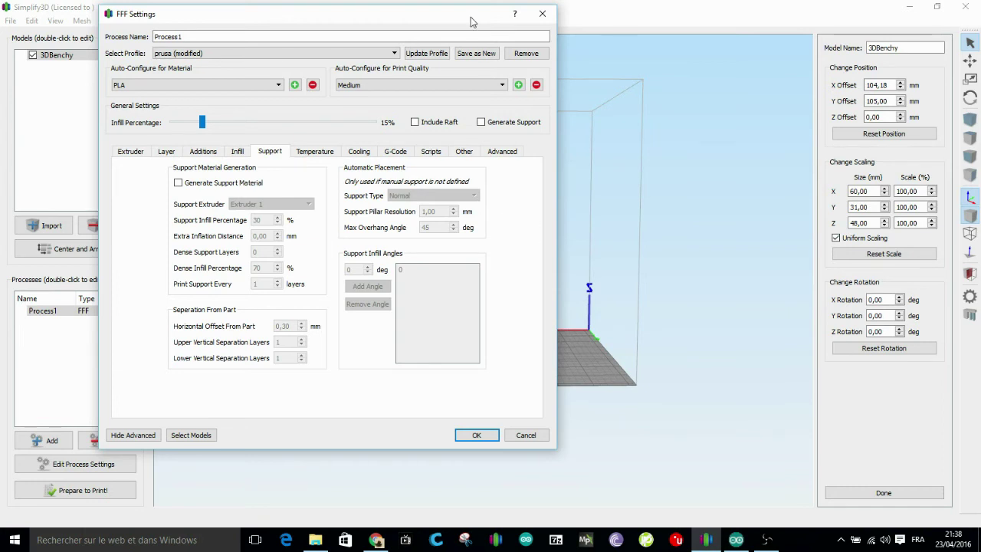
{"action": "left_click_drag", "start_coordinate": [456, 20], "coordinate": [266, 17]}
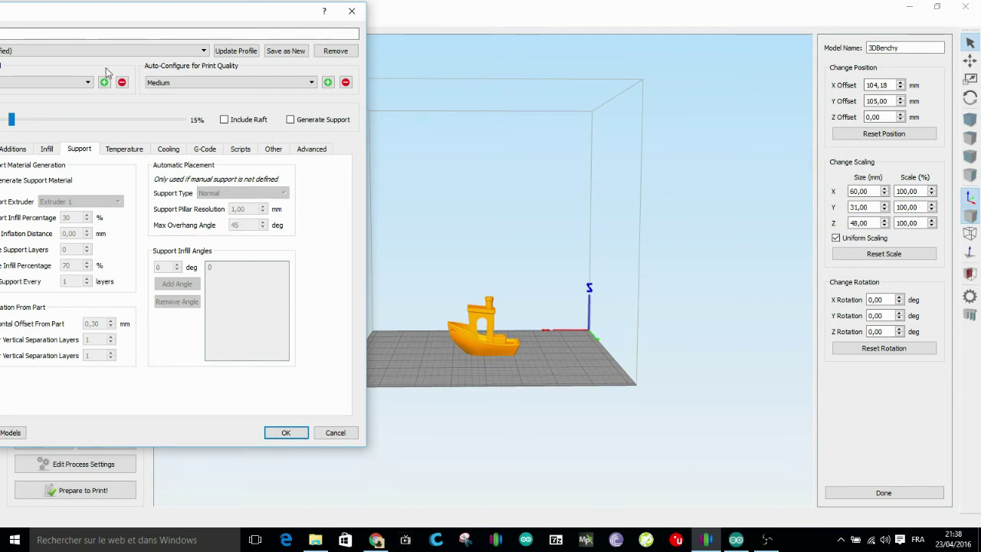
{"action": "left_click_drag", "start_coordinate": [111, 15], "coordinate": [239, 34]}
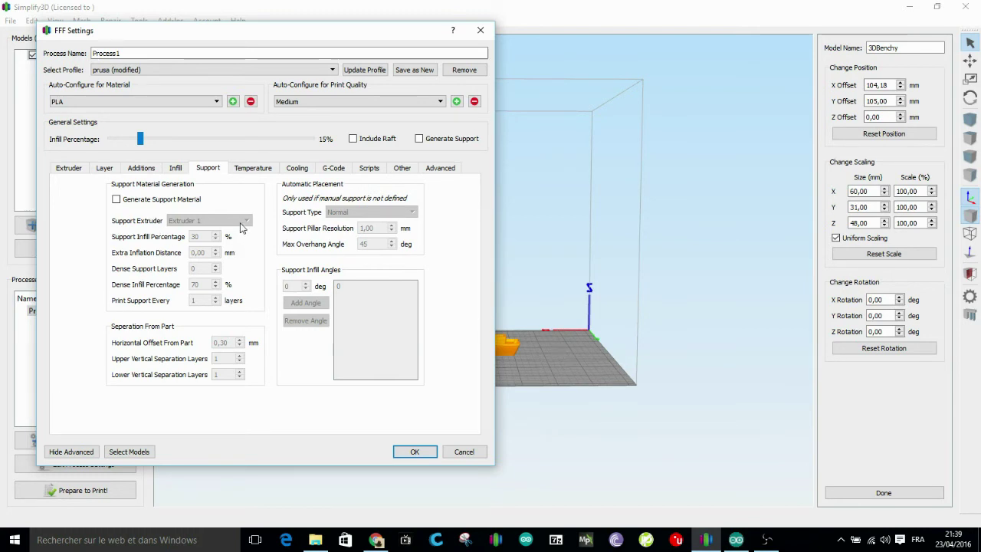
{"action": "left_click", "coordinate": [117, 199]}
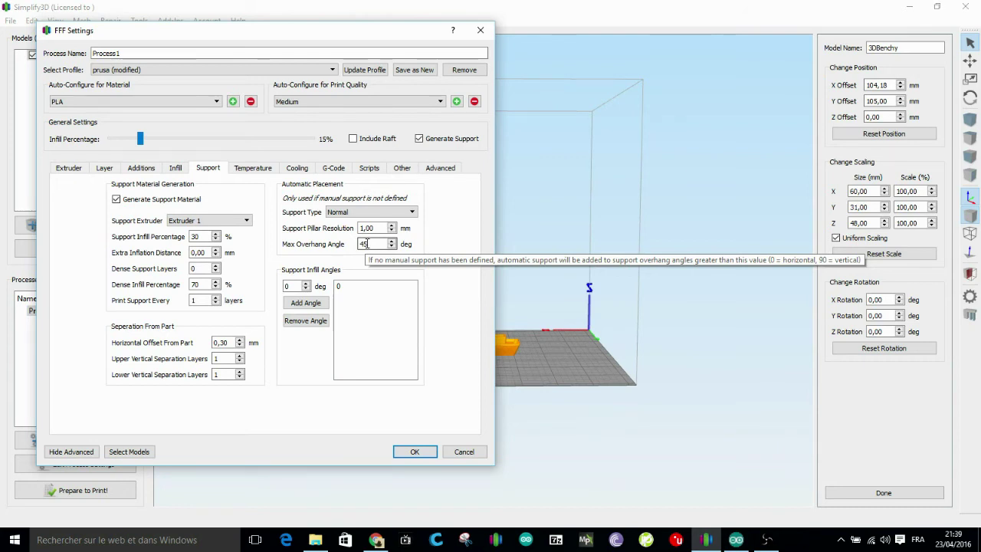
{"action": "left_click", "coordinate": [116, 200]}
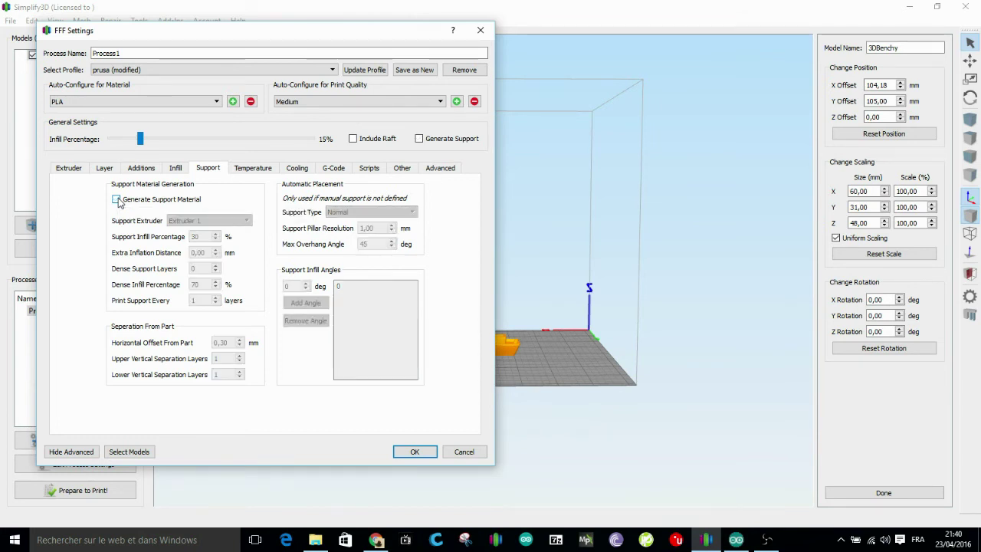
Step: Review the temperature, cooling and G-Code settings, including the firmware type and baud rate
{"action": "left_click", "coordinate": [257, 170]}
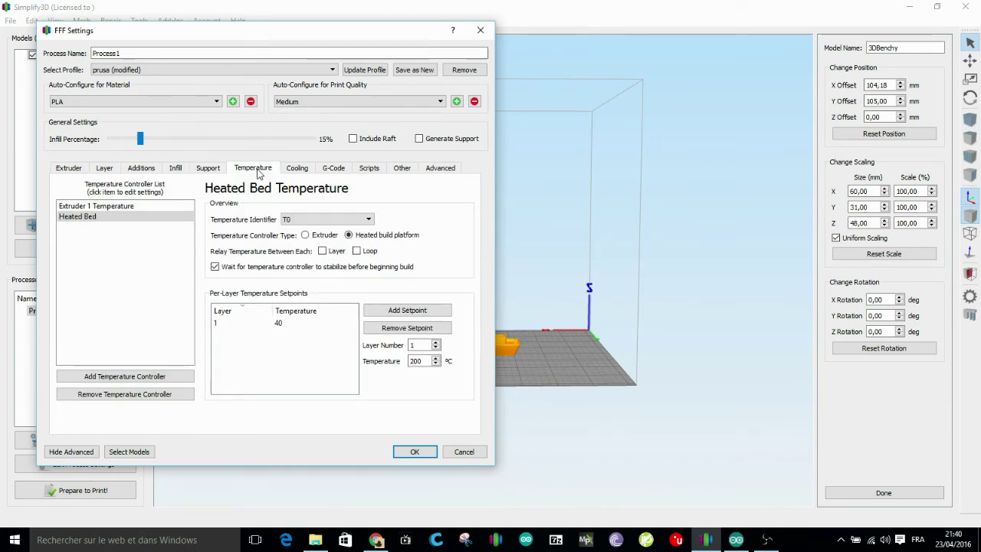
{"action": "left_click", "coordinate": [291, 170]}
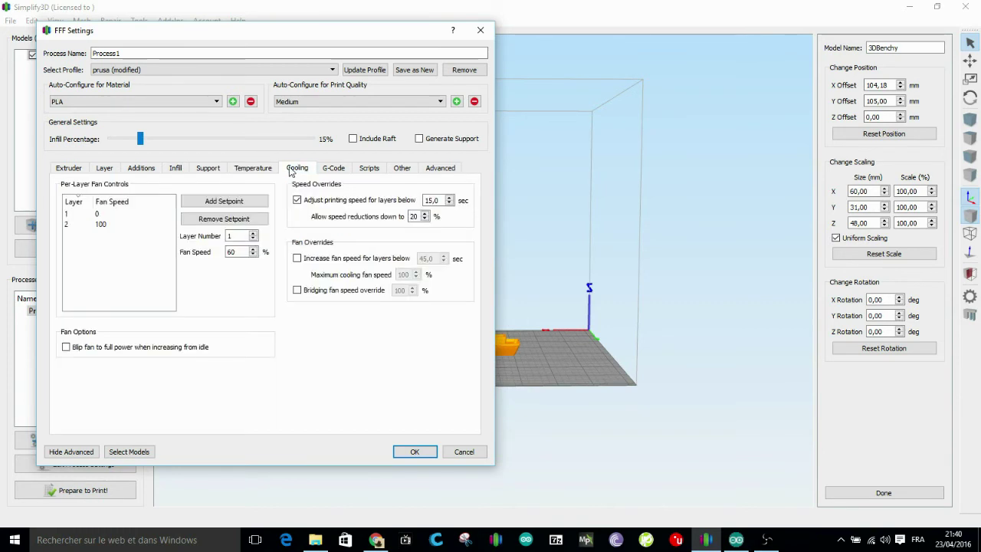
{"action": "left_click", "coordinate": [338, 171]}
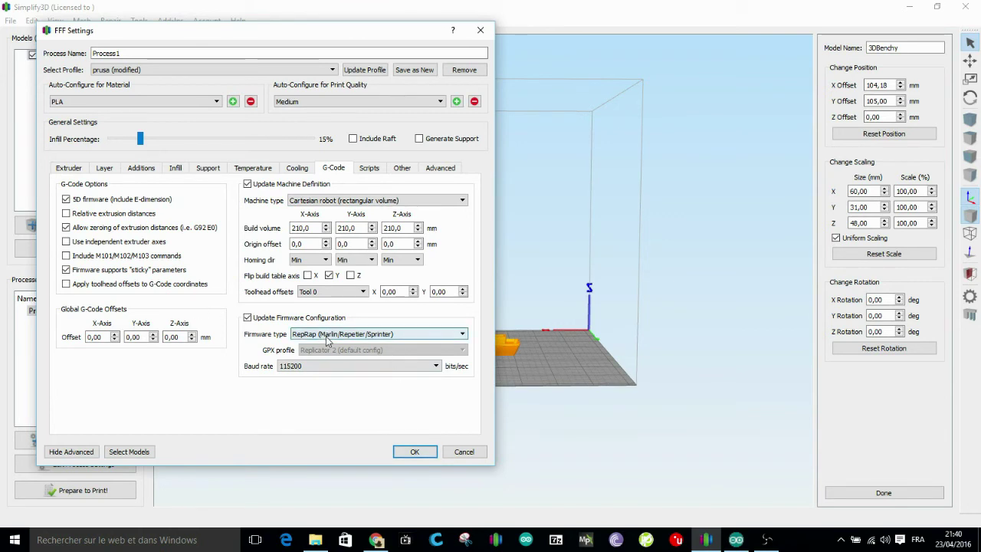
{"action": "left_click", "coordinate": [306, 366]}
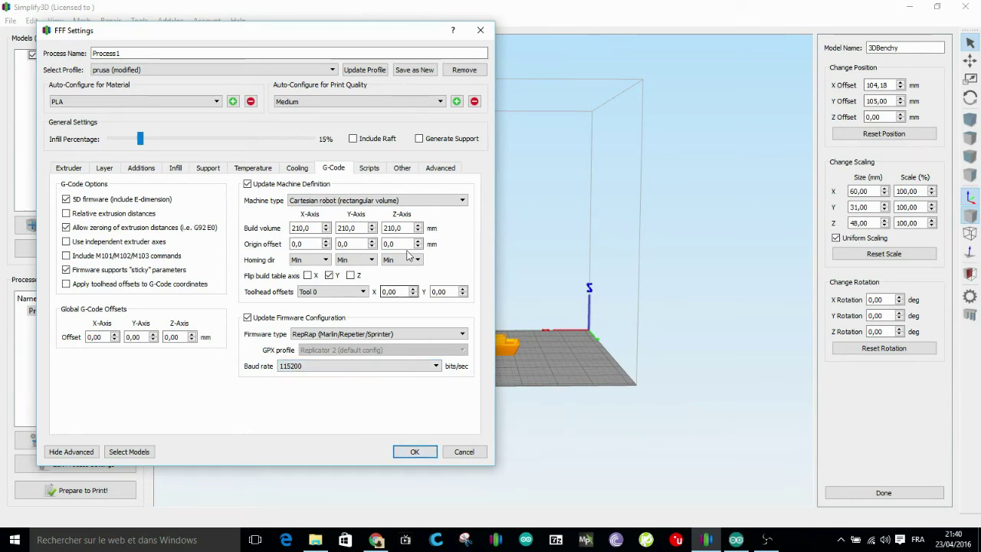
Step: Review the starting and ending G-code scripts and the printing speed and filament settings
{"action": "left_click", "coordinate": [367, 170]}
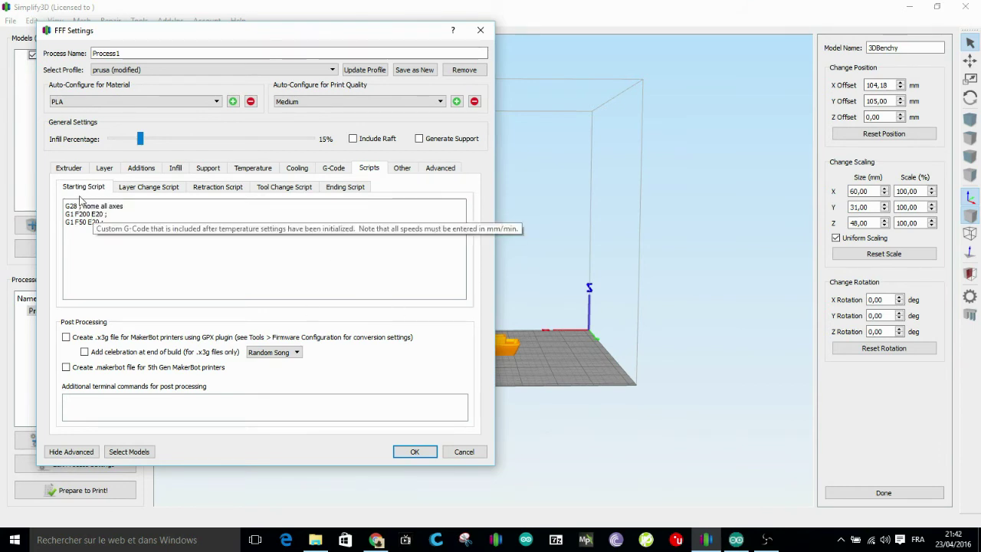
{"action": "left_click", "coordinate": [345, 189]}
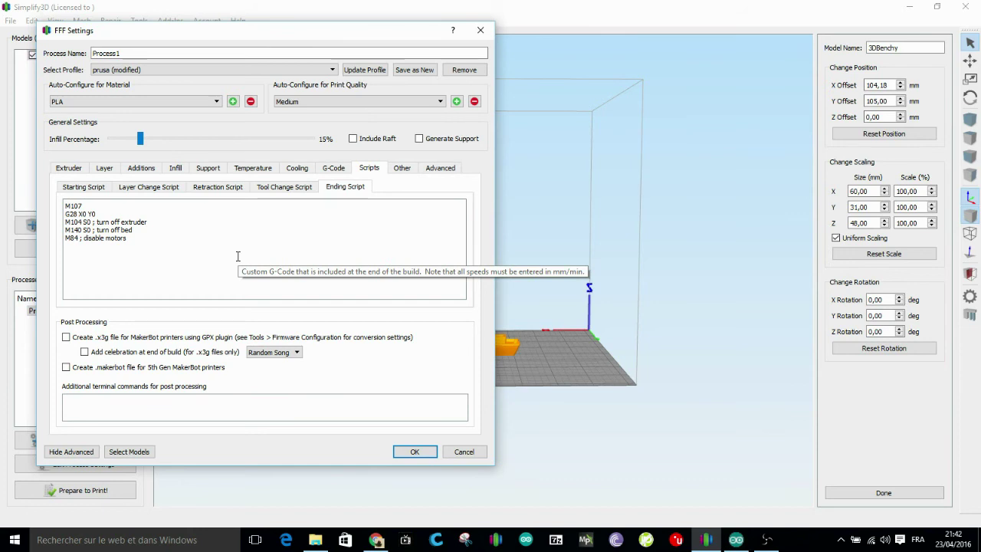
{"action": "left_click", "coordinate": [403, 169]}
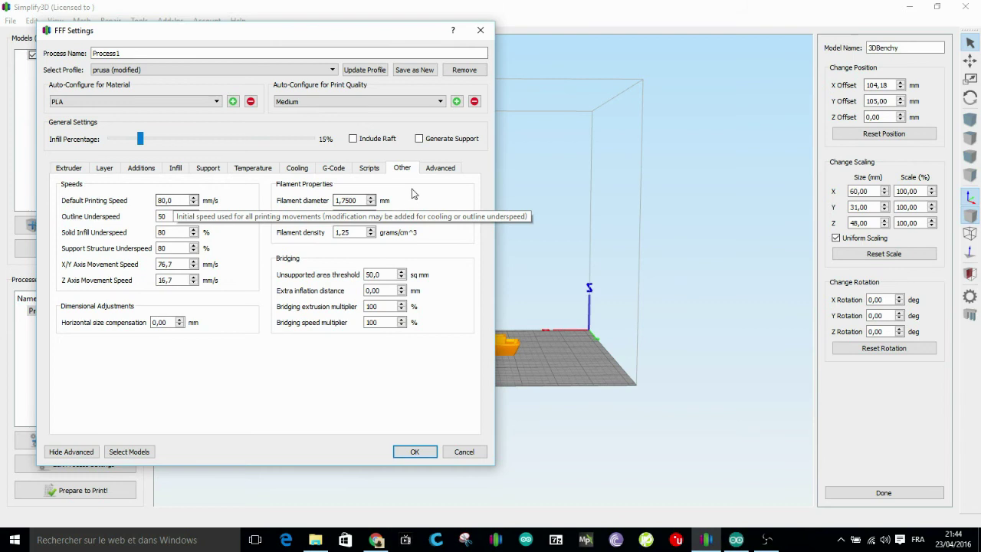
Step: Review the advanced process settings, such as layer modifications and ooze control, and uncover the boat on the build plate
{"action": "left_click", "coordinate": [435, 170]}
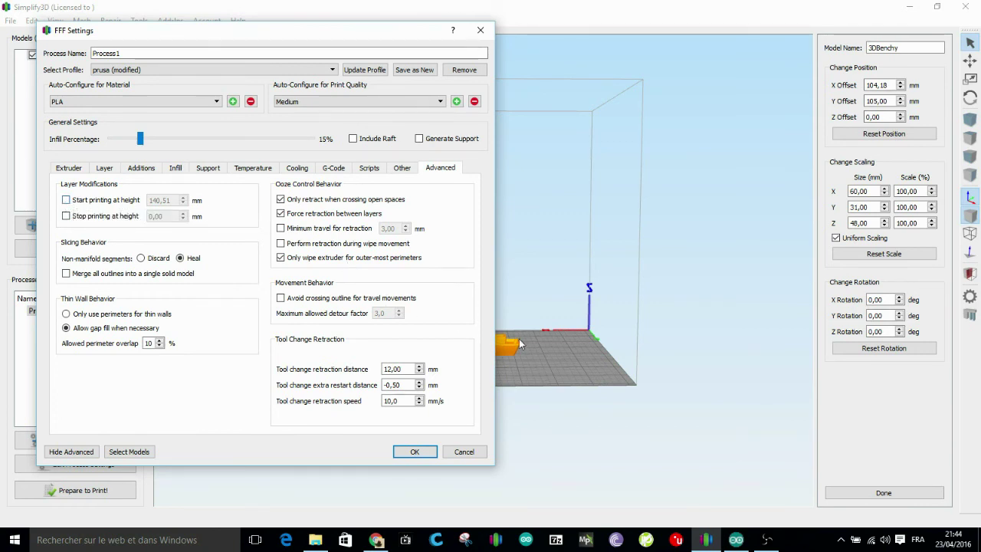
{"action": "left_click_drag", "start_coordinate": [334, 36], "coordinate": [204, 29]}
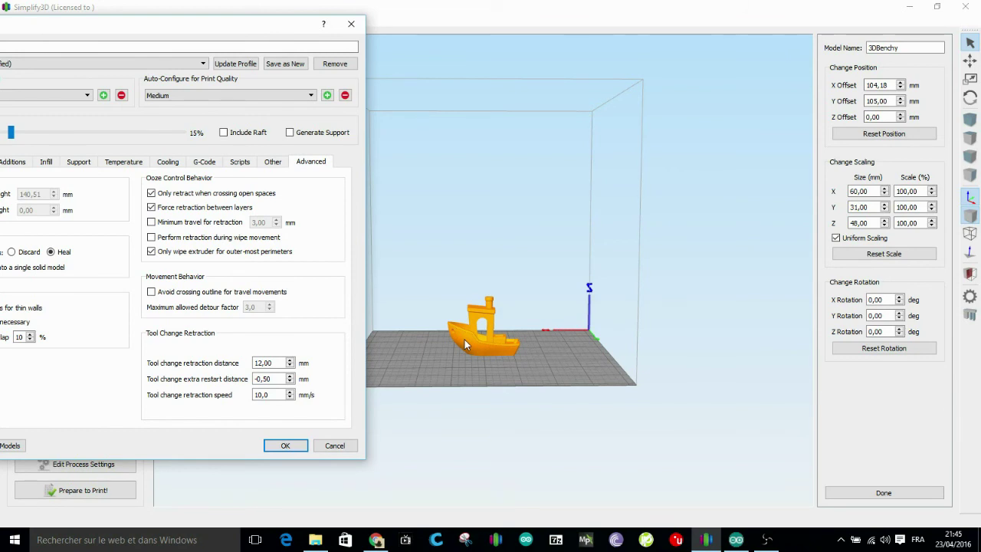
{"action": "left_click_drag", "start_coordinate": [120, 29], "coordinate": [442, 38]}
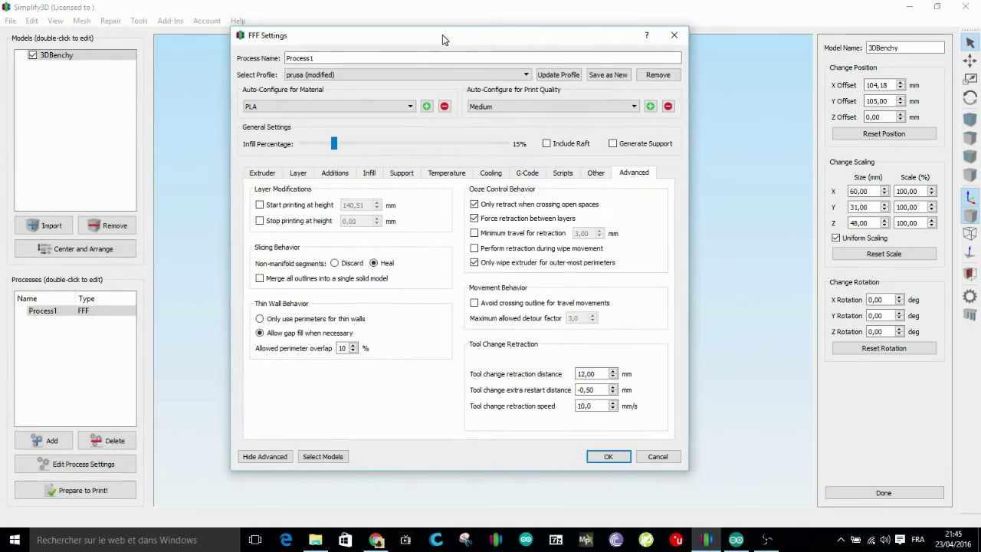
Step: Enable the option to start printing at a given height and set that height to 17,78 mm
{"action": "left_click", "coordinate": [260, 205]}
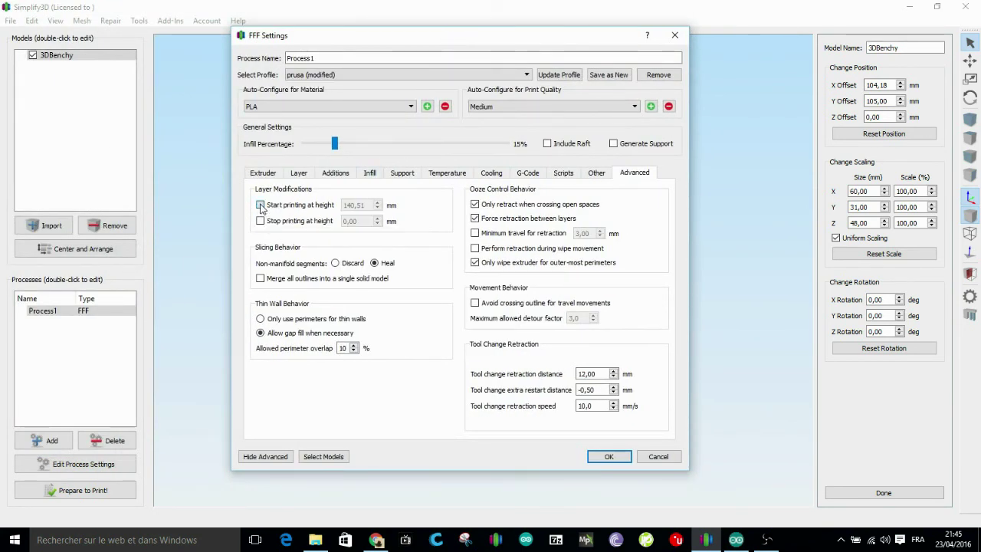
{"action": "left_click", "coordinate": [356, 205]}
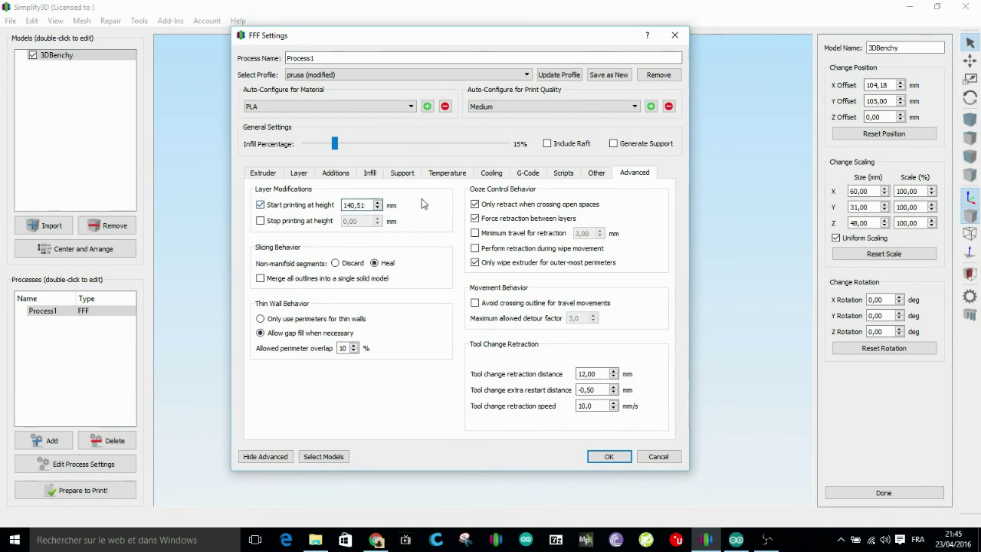
{"action": "type", "text": "17"}
{"action": "type", "text": ",78"}
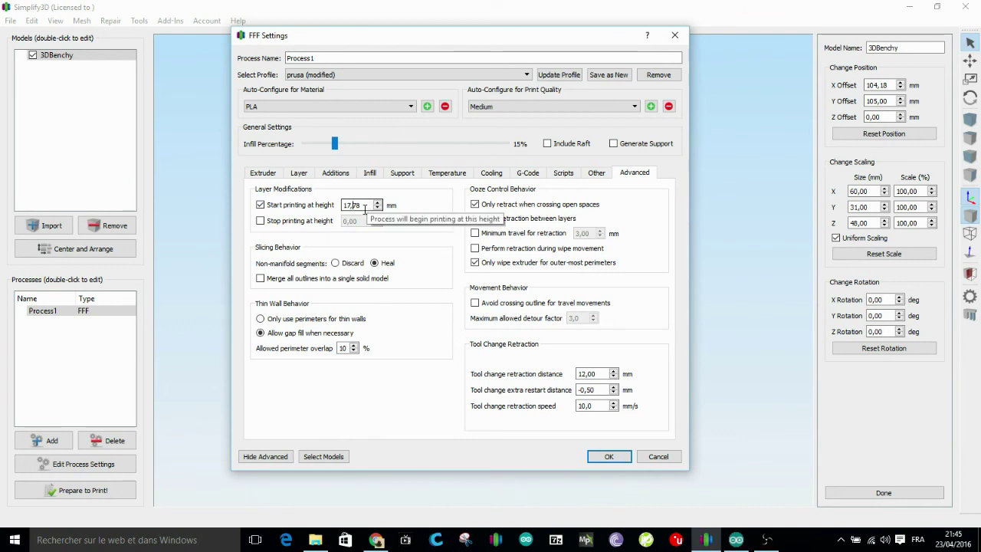
Step: Disable the start printing height after viewing the boat, and close the process settings without applying changes
{"action": "left_click_drag", "start_coordinate": [594, 35], "coordinate": [282, 44]}
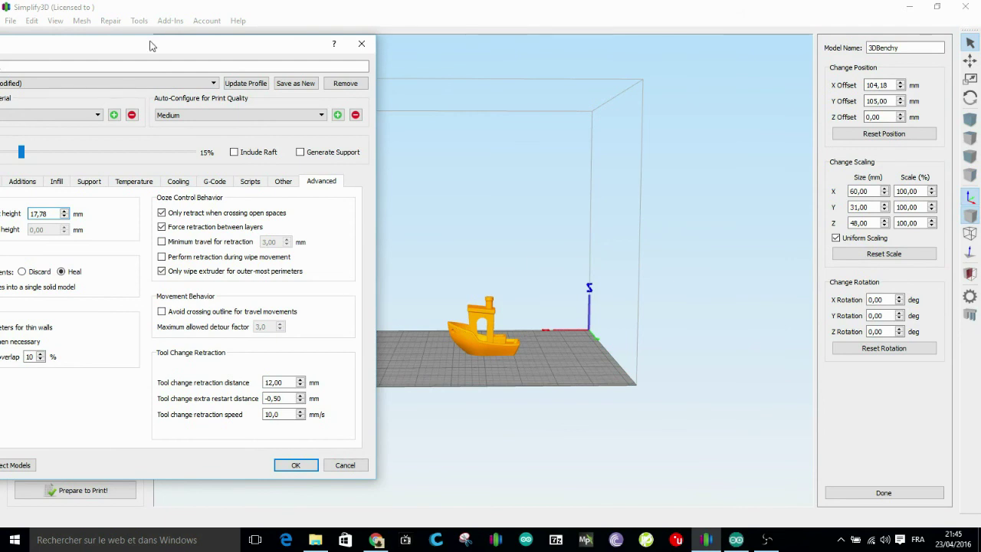
{"action": "left_click_drag", "start_coordinate": [150, 46], "coordinate": [426, 61]}
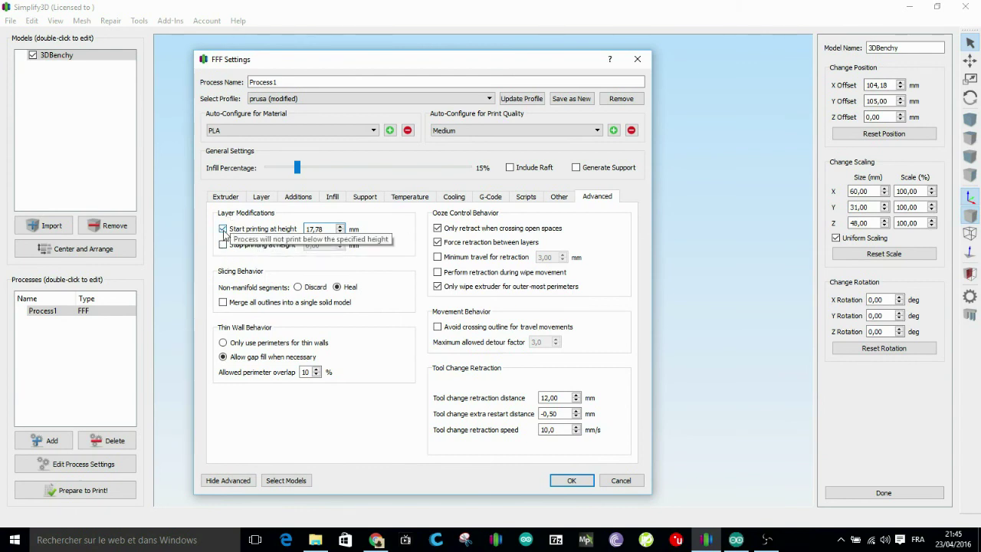
{"action": "left_click", "coordinate": [223, 230]}
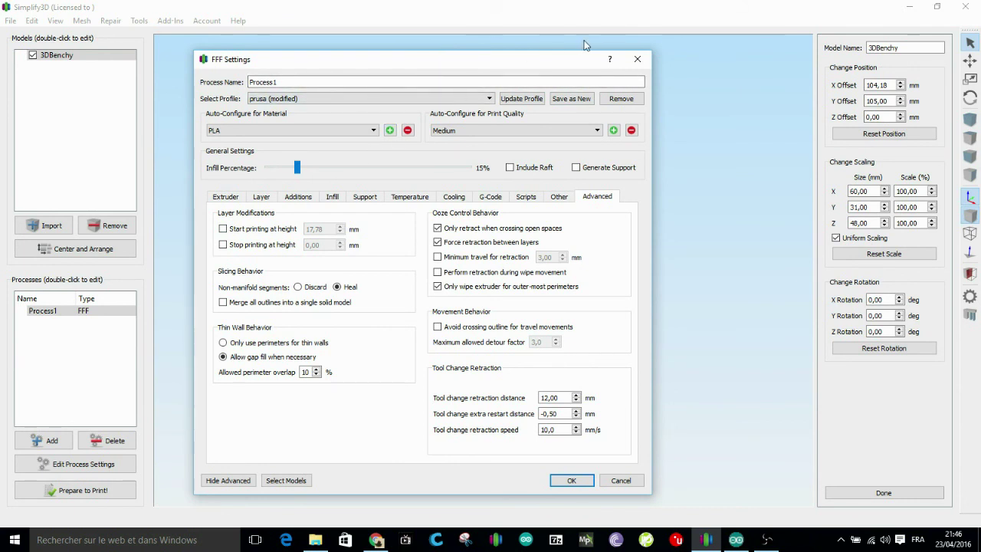
{"action": "left_click", "coordinate": [637, 59]}
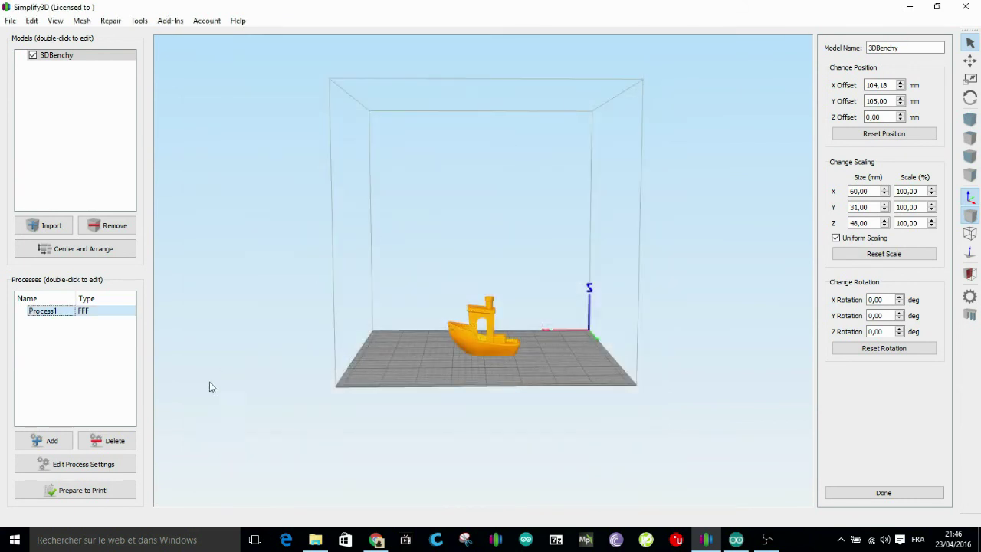
Step: Prepare the boat for printing to preview its toolpaths, and show the G-code save dialog without saving a file
{"action": "left_click", "coordinate": [76, 490]}
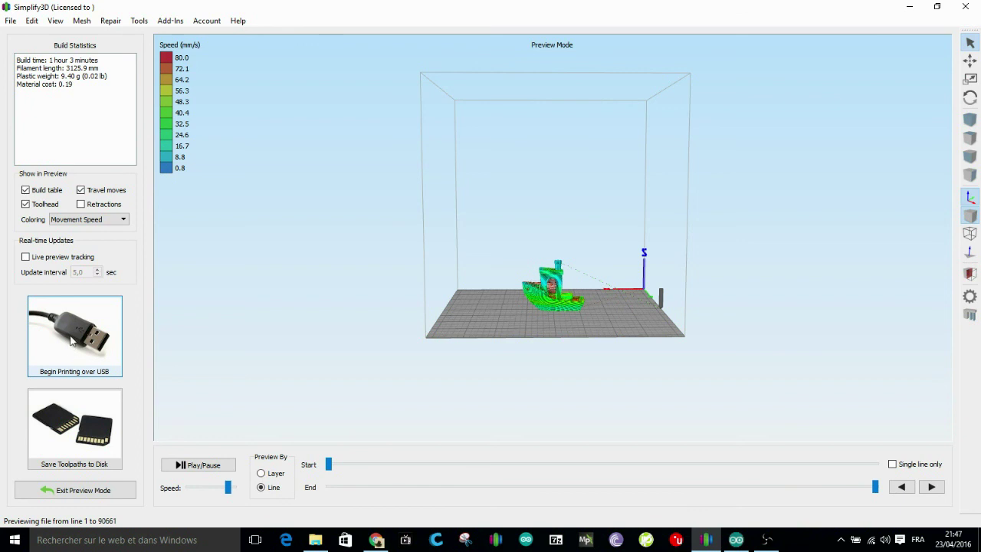
{"action": "left_click", "coordinate": [70, 431]}
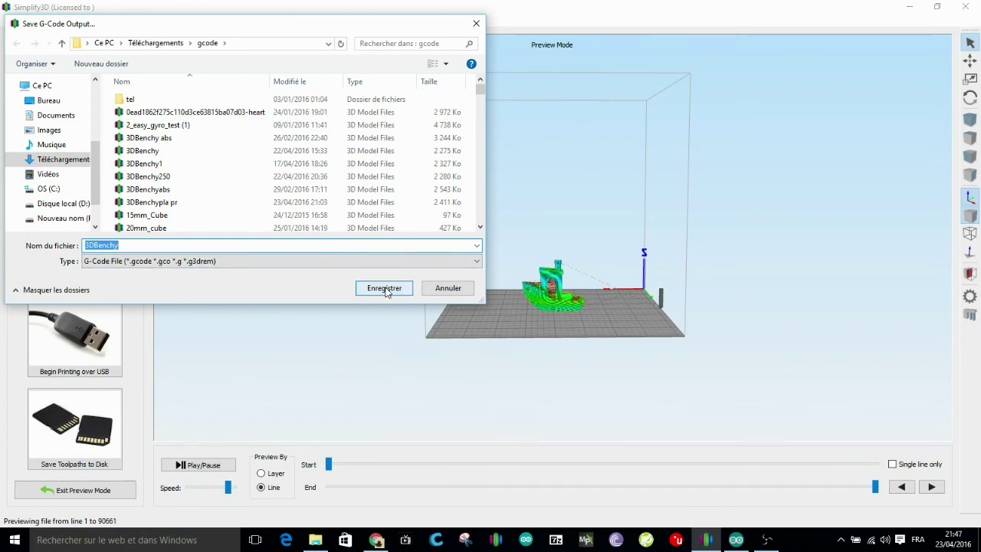
{"action": "left_click", "coordinate": [476, 23]}
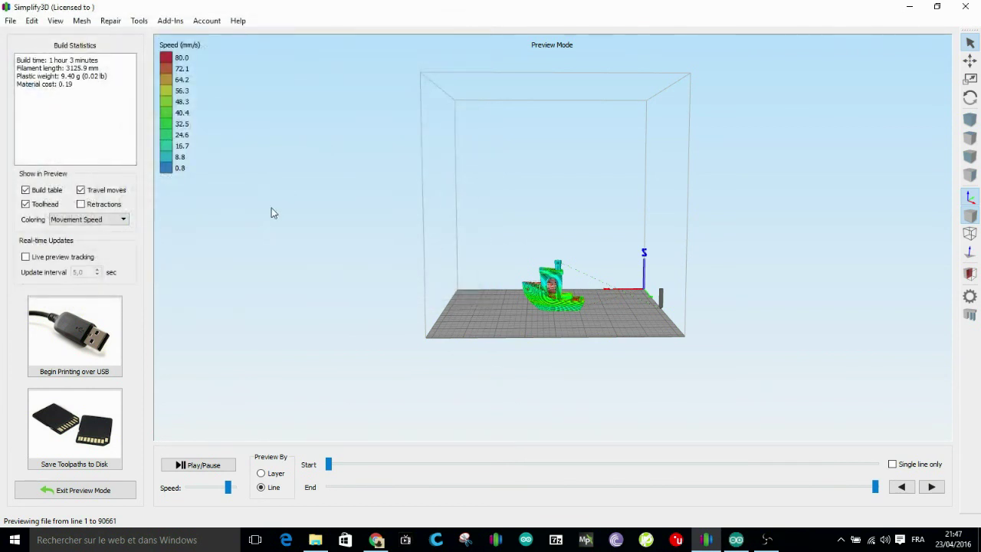